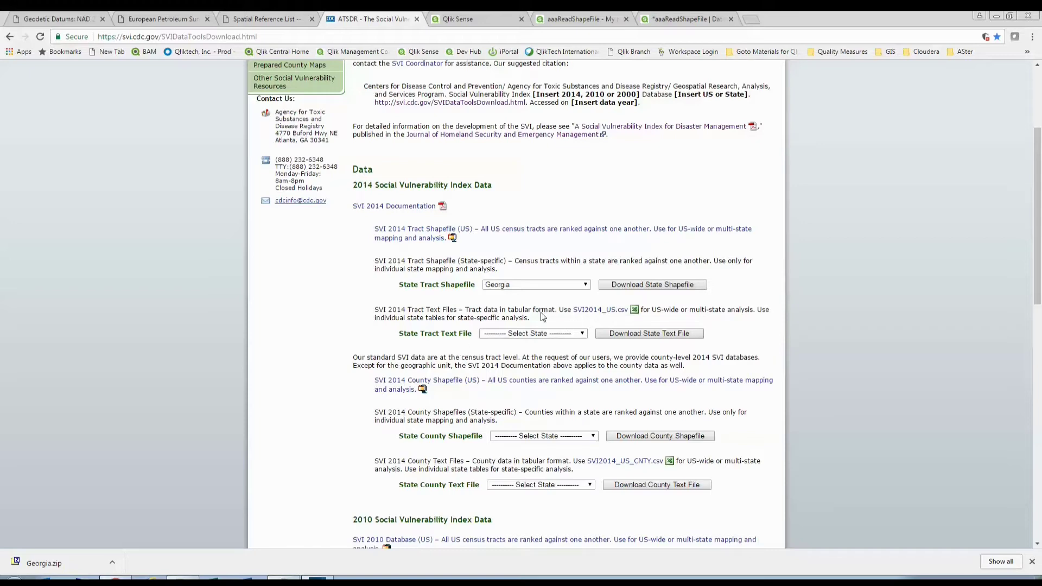
Download the Georgia 2014 state census tract shapefile from the CDC SVI download page
click(639, 286)
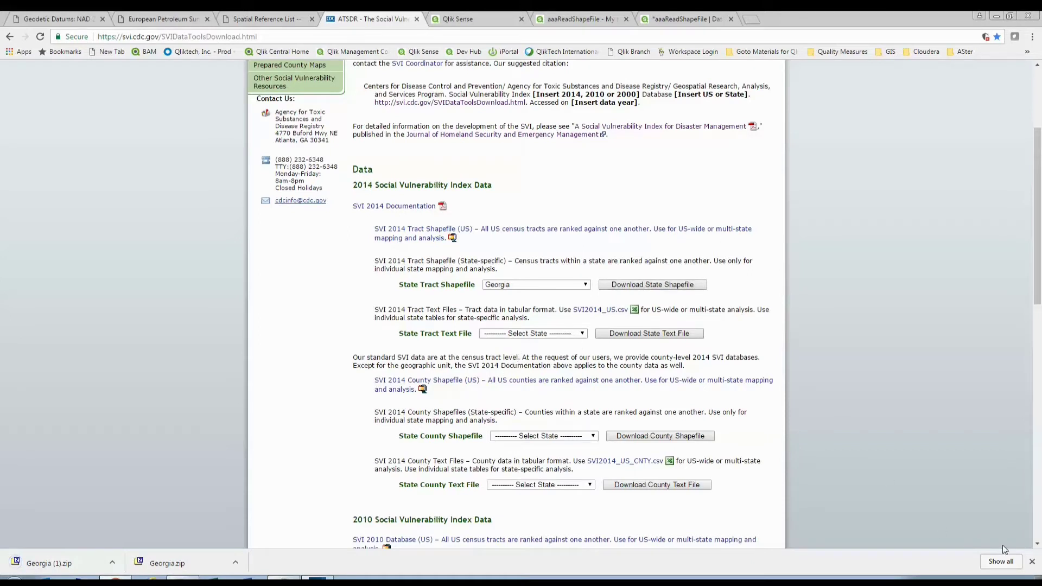
Check that GEORGIA.prj inside Georgia.zip defines GCS_North_American_1983 on the NAD83 datum
click(1032, 561)
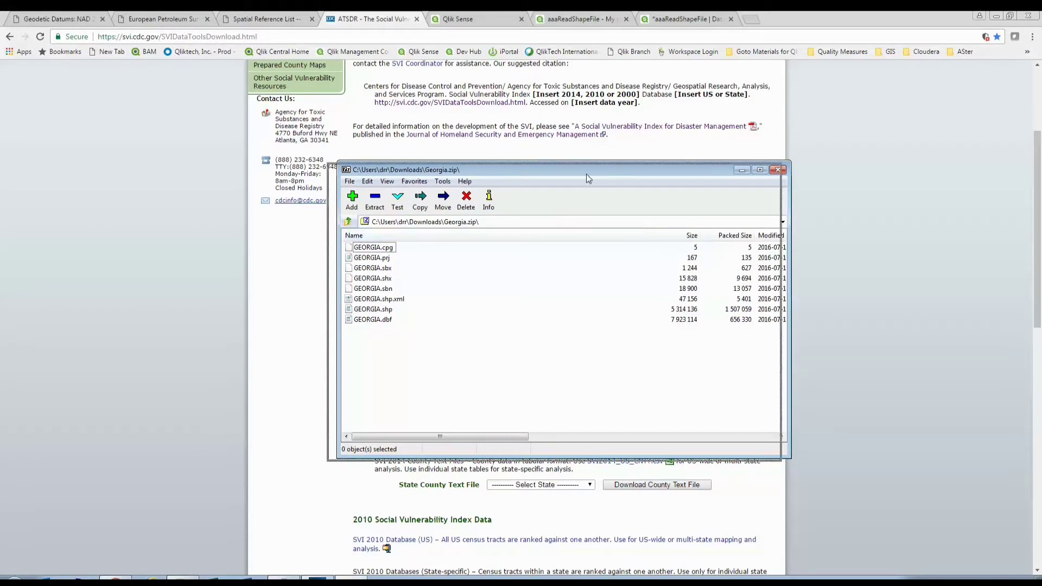
drag(586, 173, 532, 189)
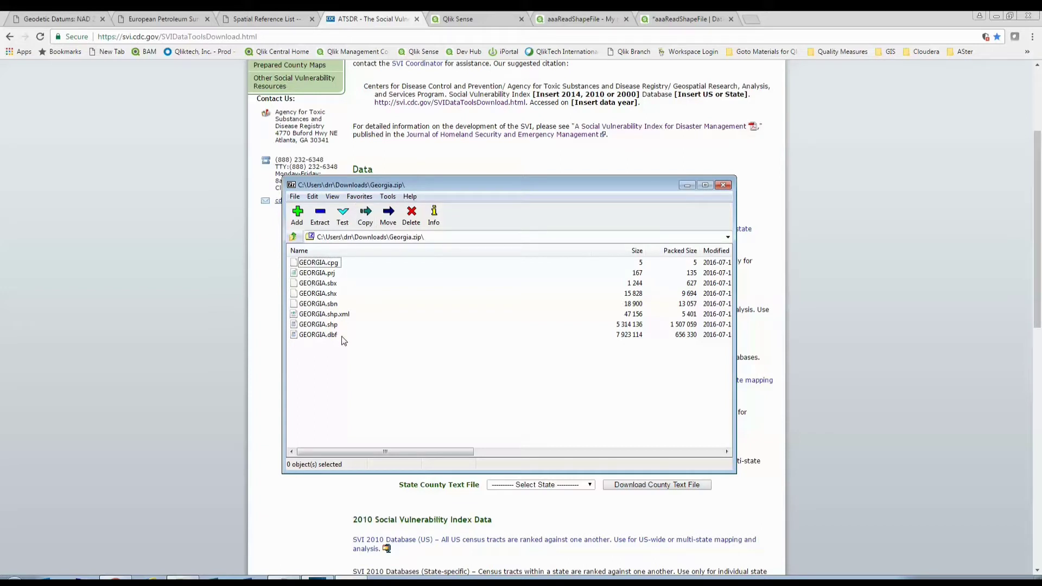
double_click(329, 274)
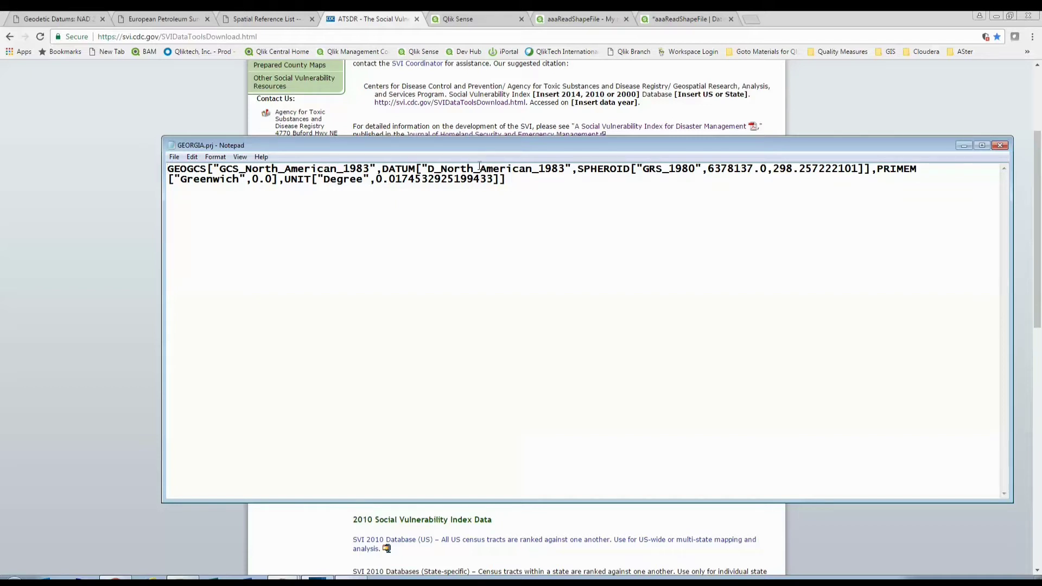
click(999, 145)
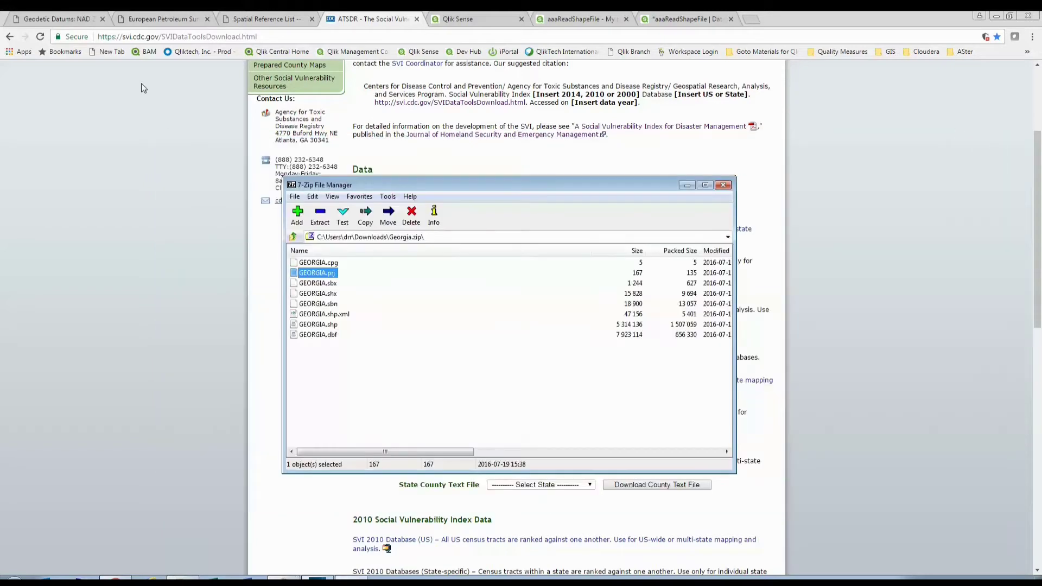
Read through the GIS Geography 'Geodetic Datums: NAD 27, NAD 83 and WGS84' article
click(68, 20)
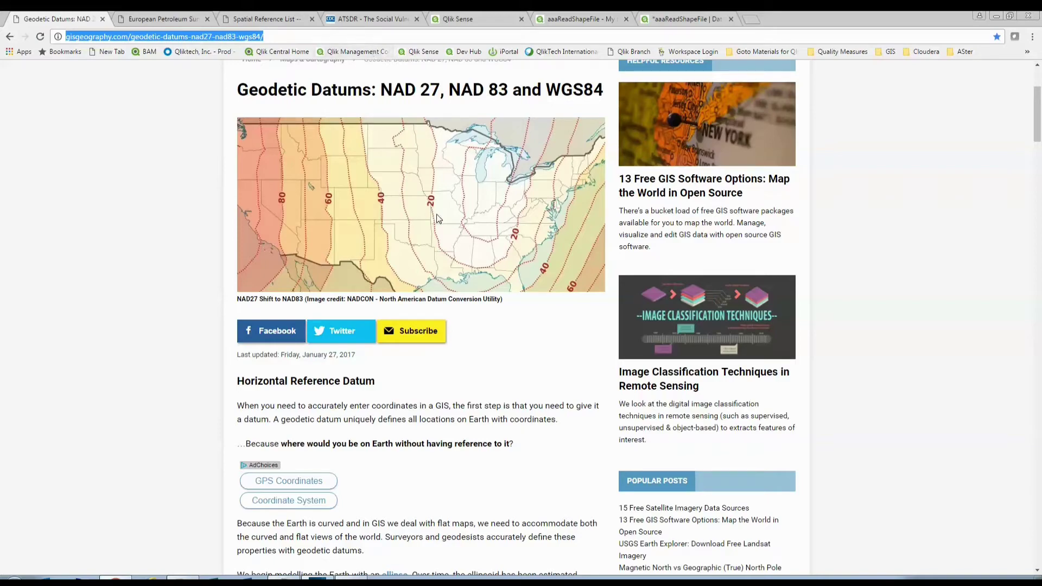
scroll(438, 220, down, 3)
scroll(438, 220, down, 10)
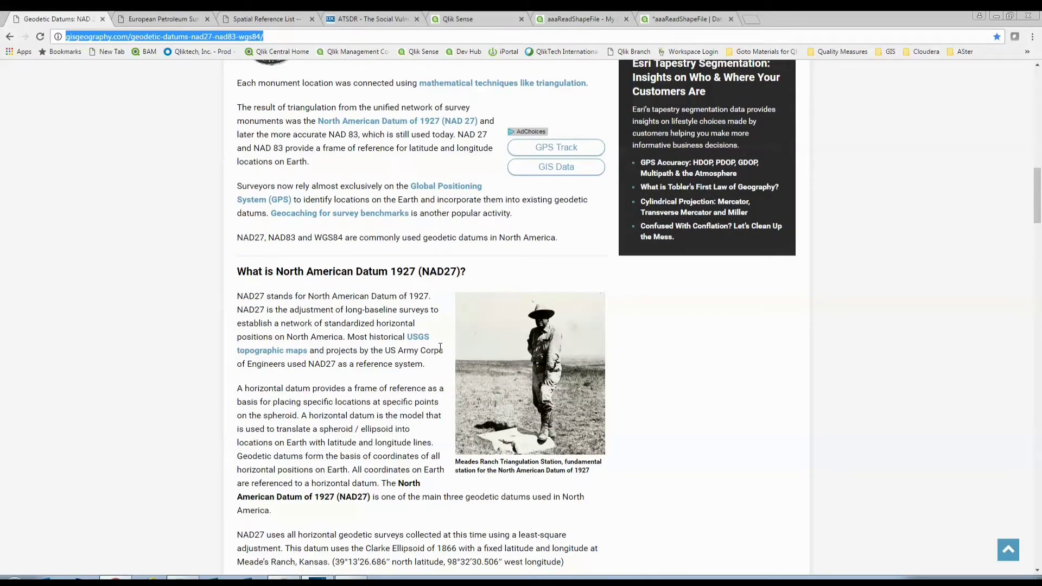
scroll(439, 347, up, 15)
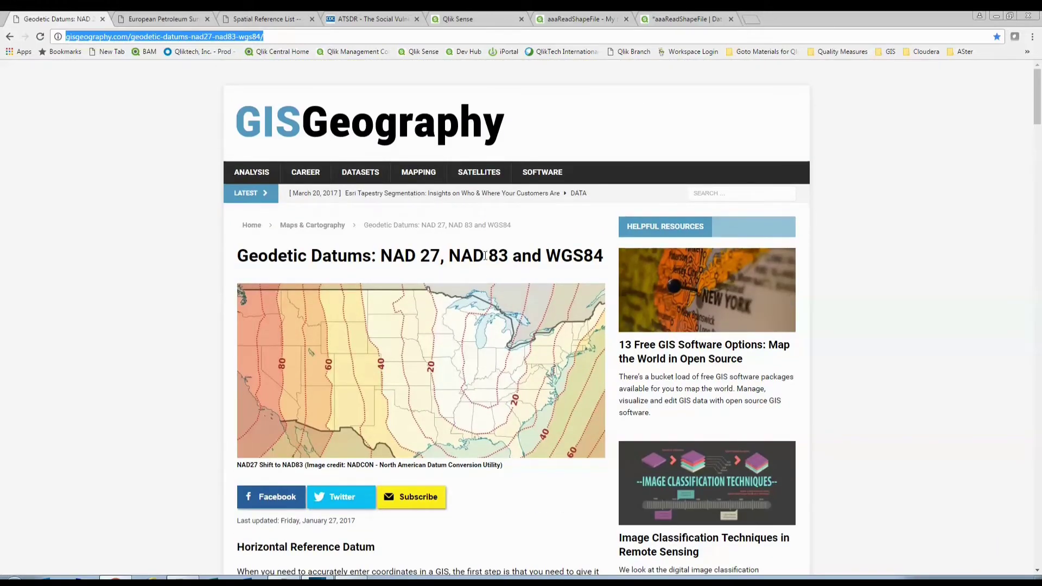
Bring up the European Petroleum Survey Group background page at ihsenergy.com
click(162, 20)
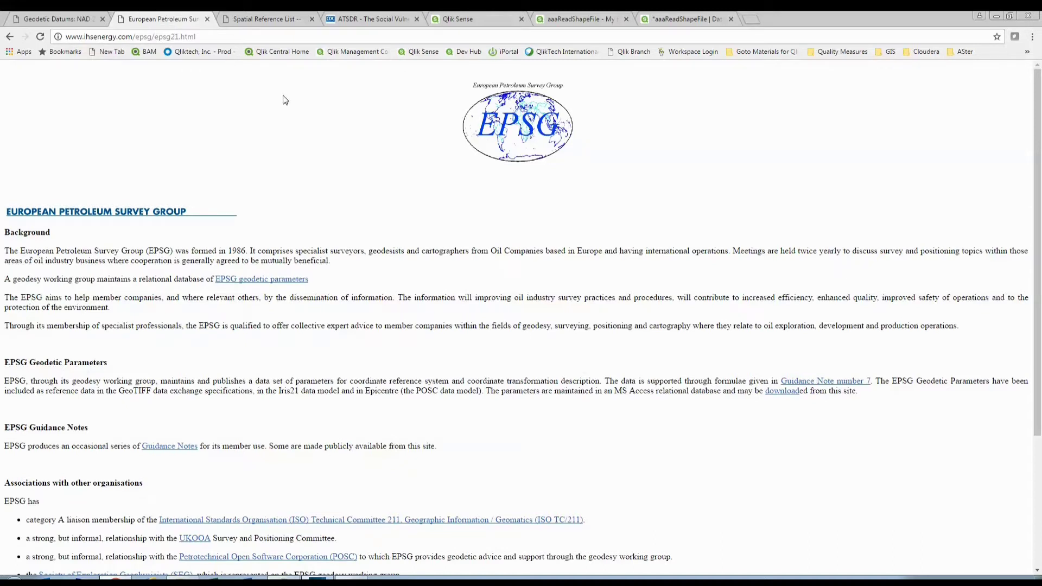
Review the spatialreference.org NAD83 results listing EPSG:4269, briefly checking the CDC SVI page
click(282, 19)
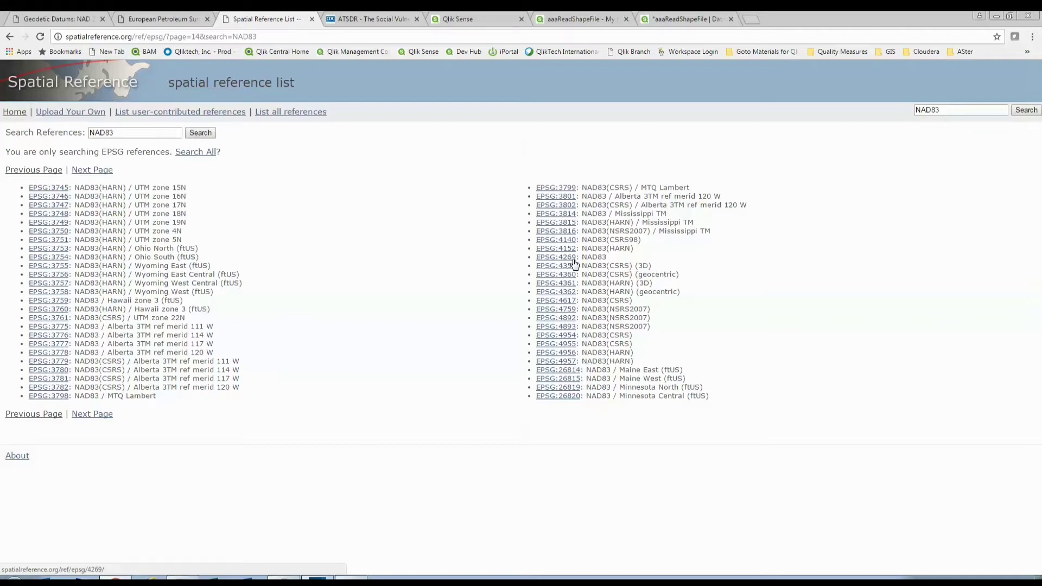
click(384, 24)
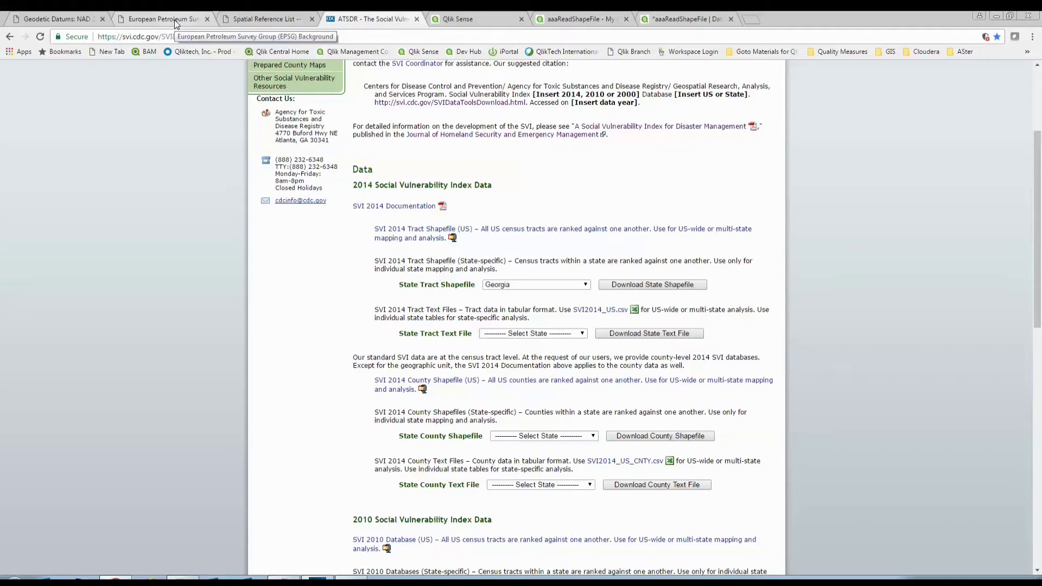
click(262, 18)
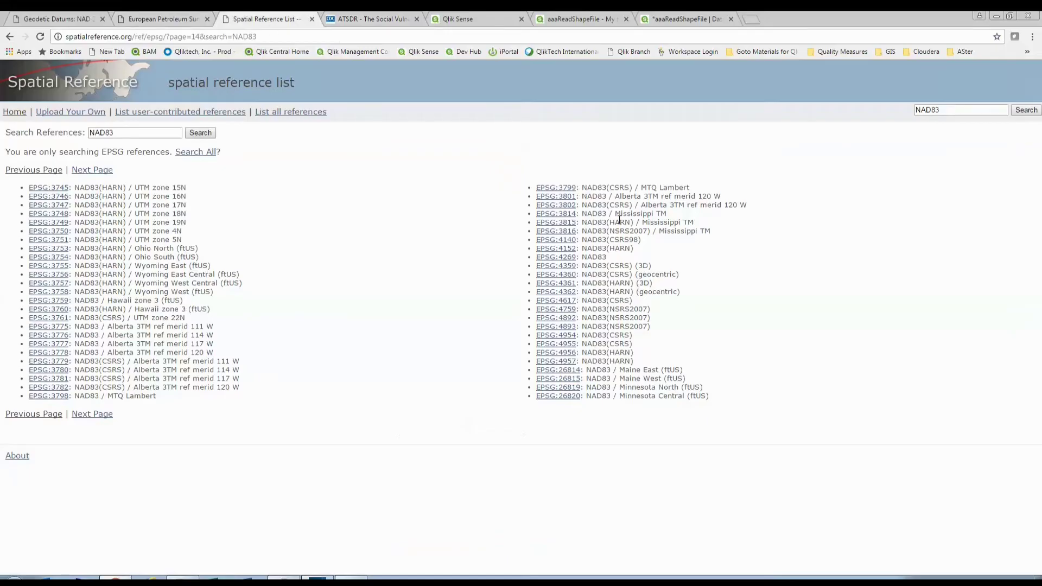
click(689, 19)
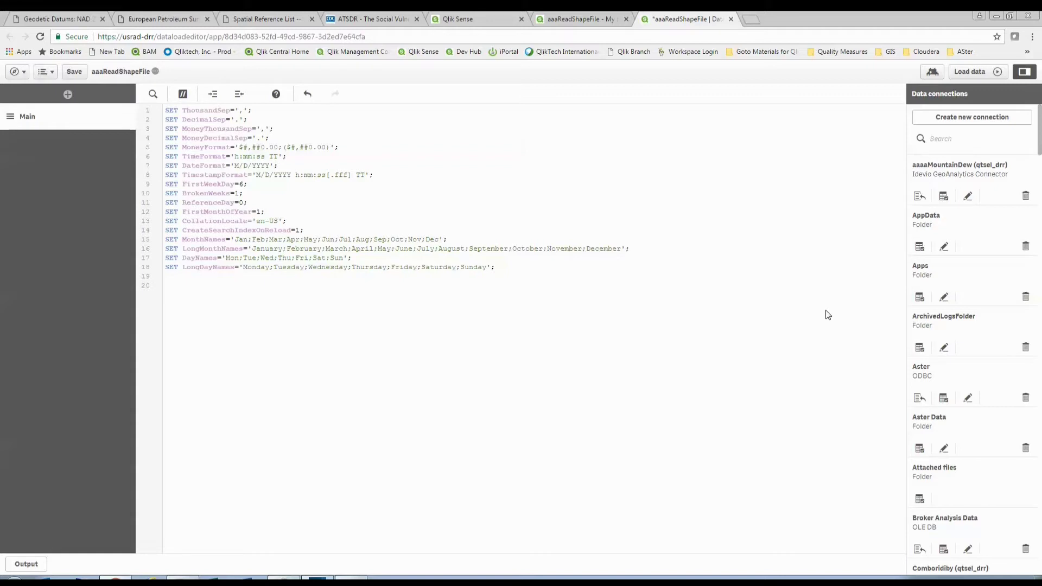
Begin an Idevio GeoAnalytics Connector connection from the aaaReadShapeFile data load editor
click(967, 119)
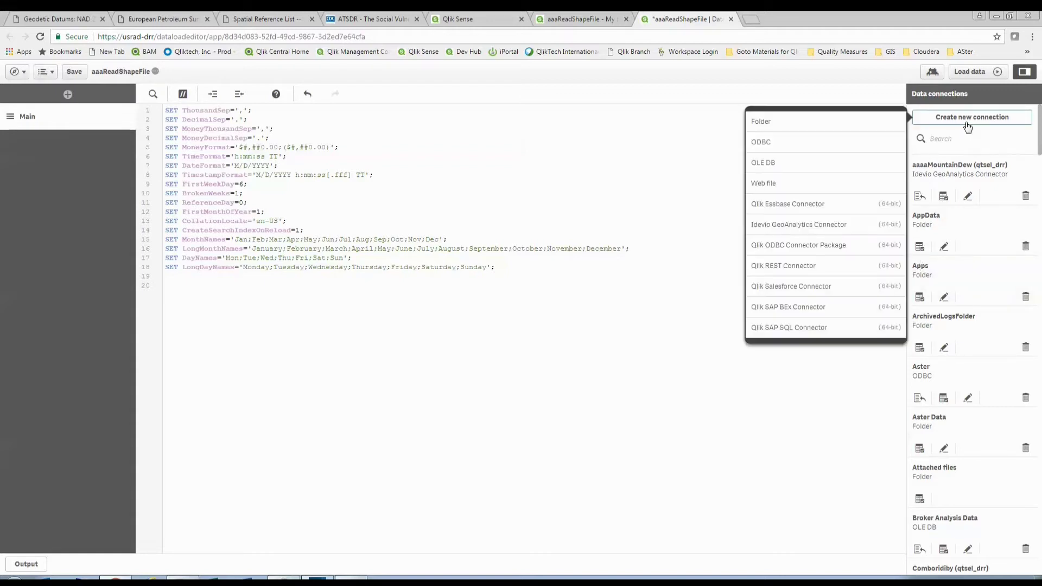
click(813, 226)
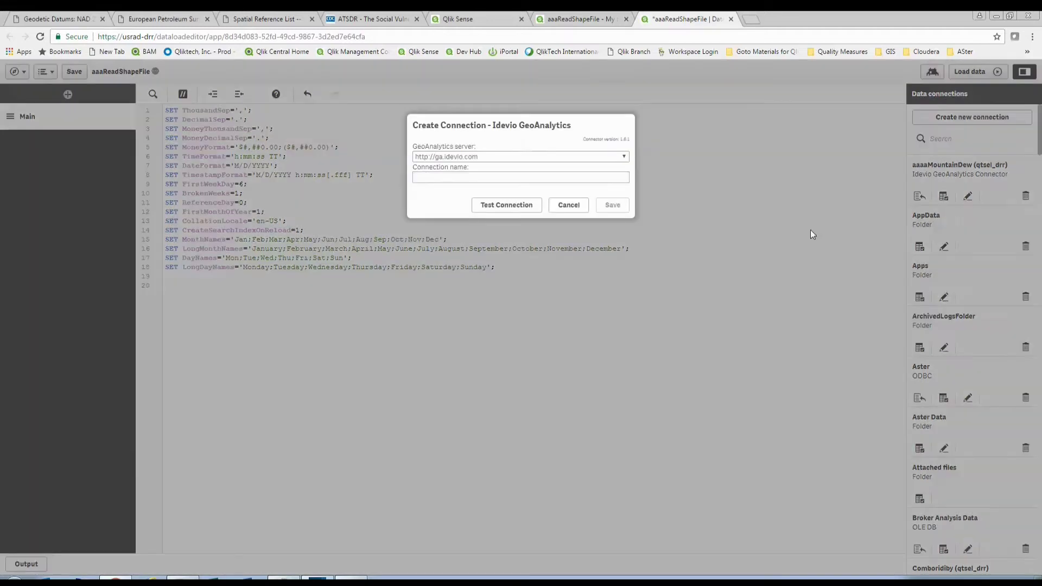
Create and test a GeoAnalytics Plus connection named aaaLocalGEOFile, then save it
click(625, 157)
click(619, 187)
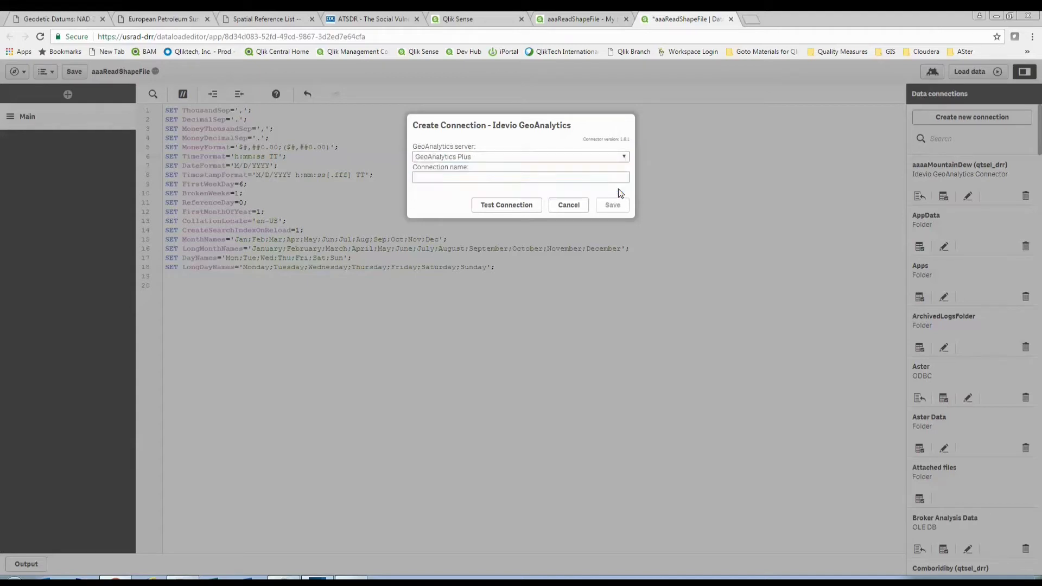
click(572, 179)
text(aaaLocalGEOFile)
click(519, 209)
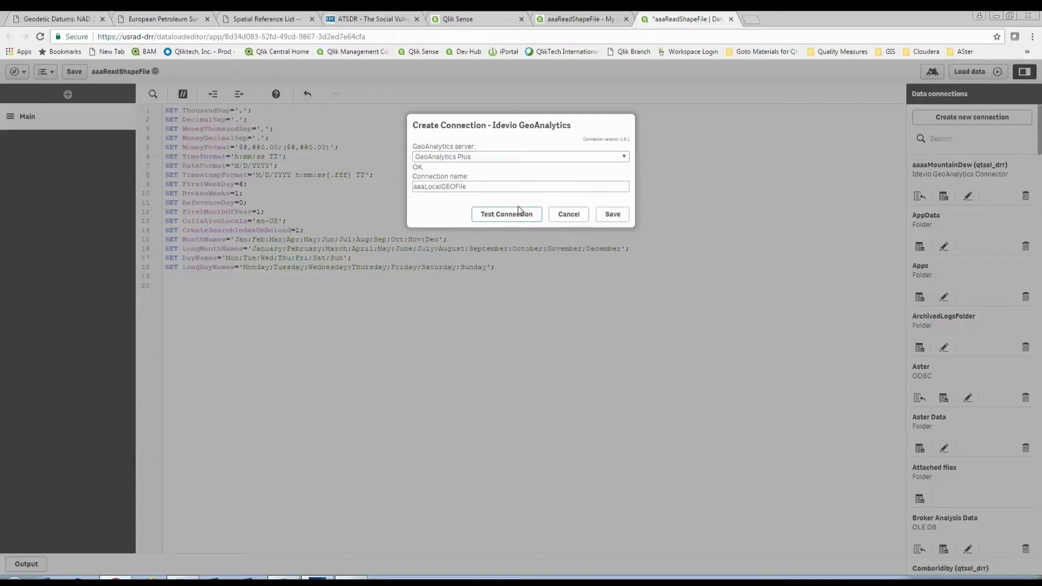
click(612, 210)
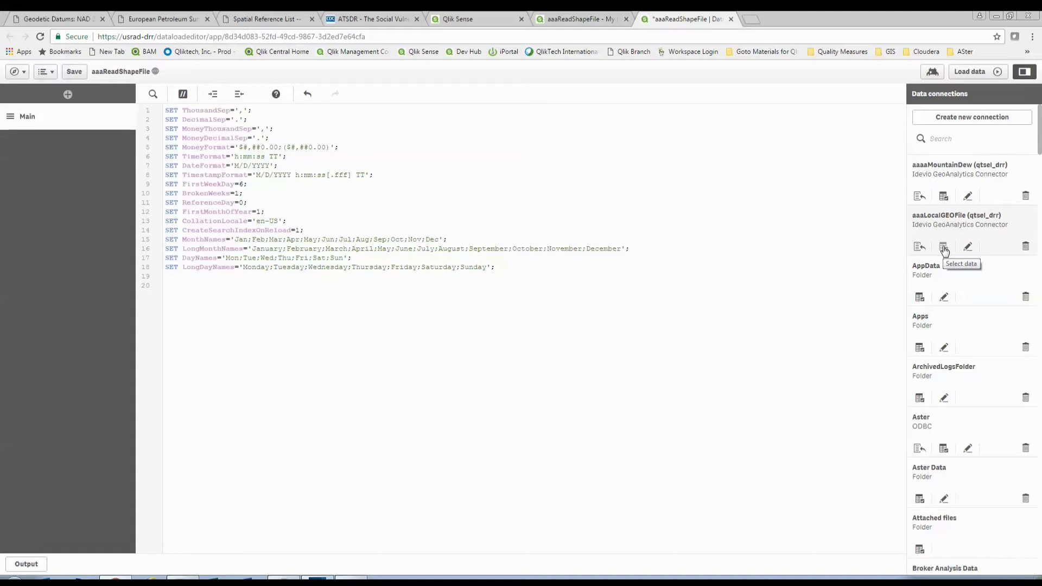
Start a Load operation on aaaLocalGEOFile using a file-based geo dataset
click(943, 248)
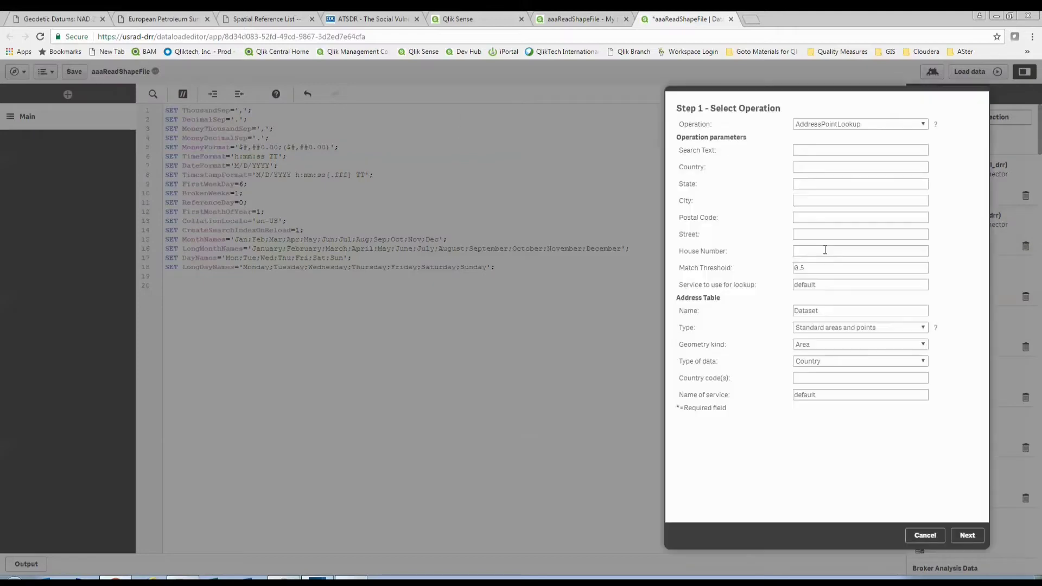
click(921, 126)
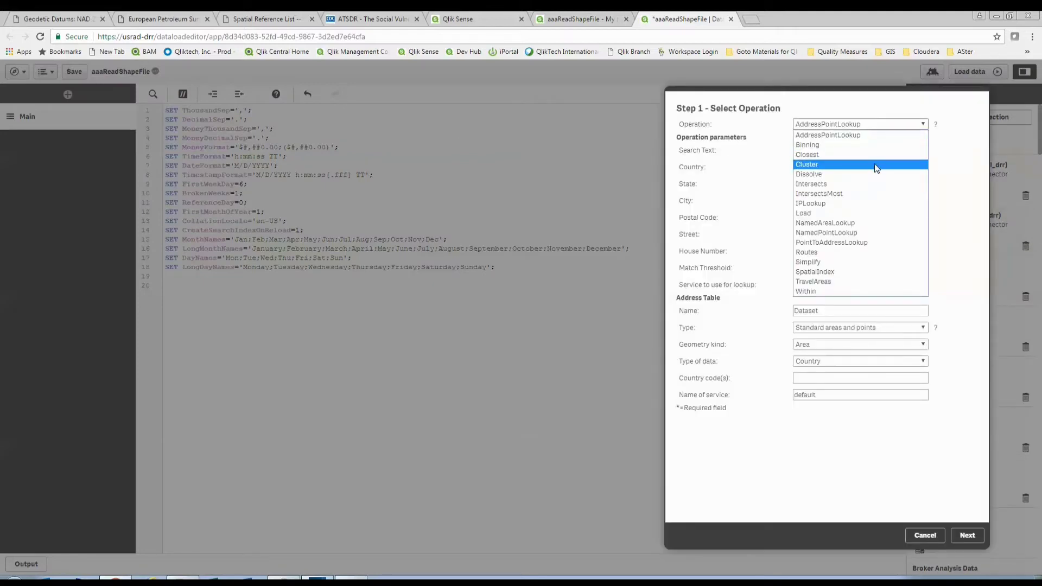
click(828, 215)
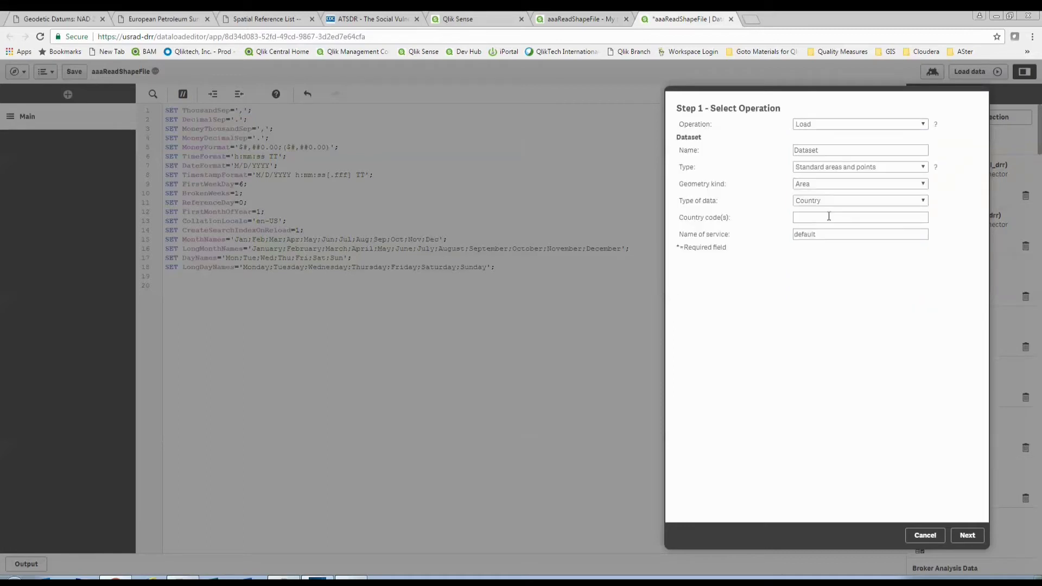
click(922, 167)
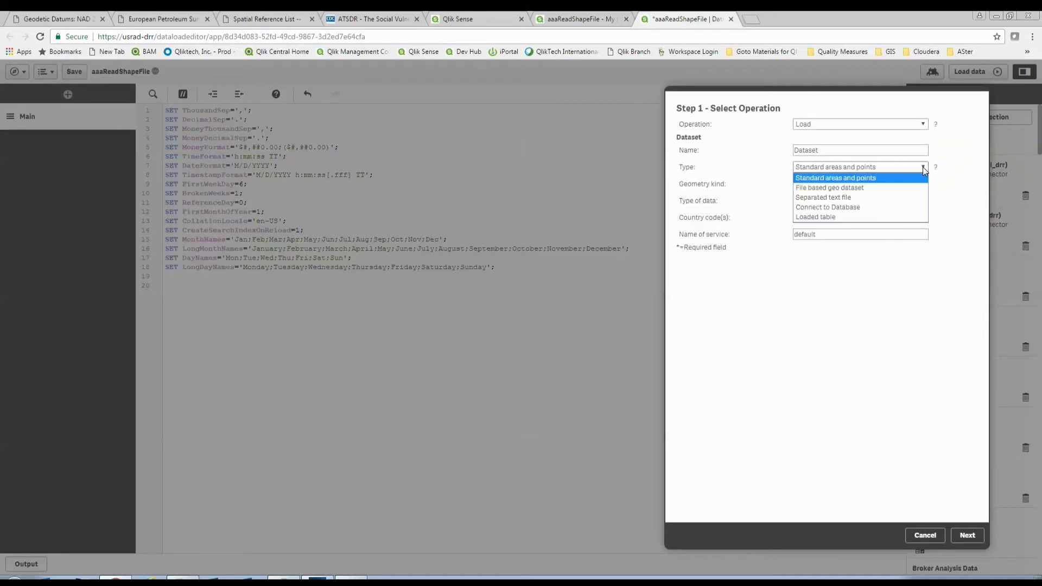
click(860, 188)
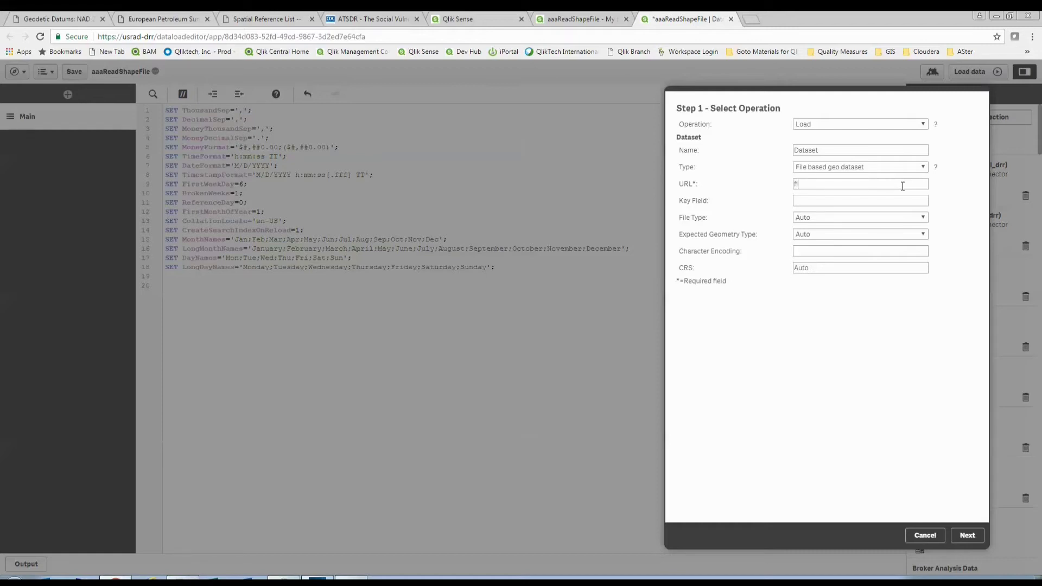
Point the dataset URL to the local georgia.zip and set its file type to ESRI shape file
text(le:\\\)
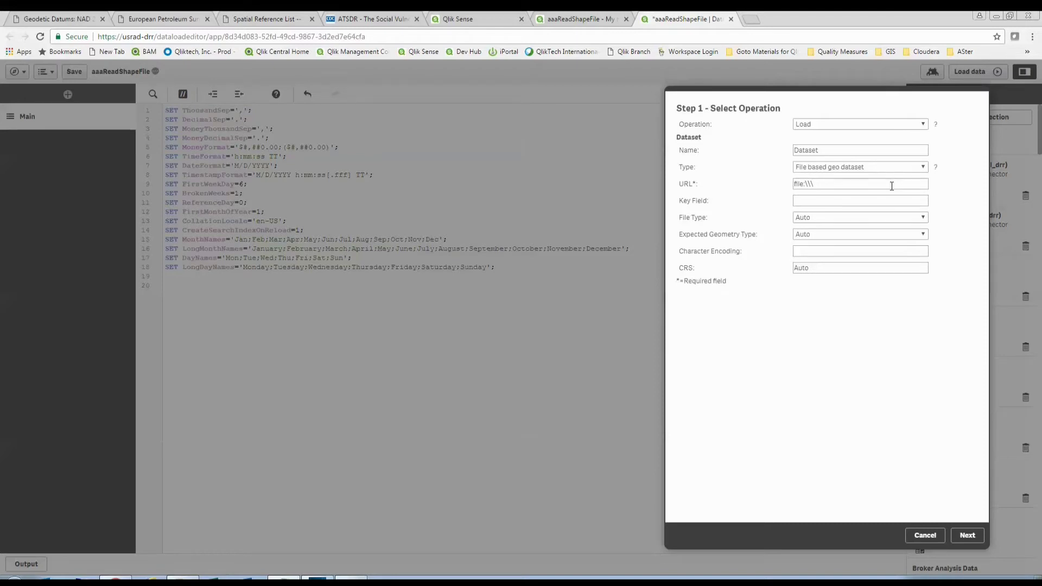
click(892, 186)
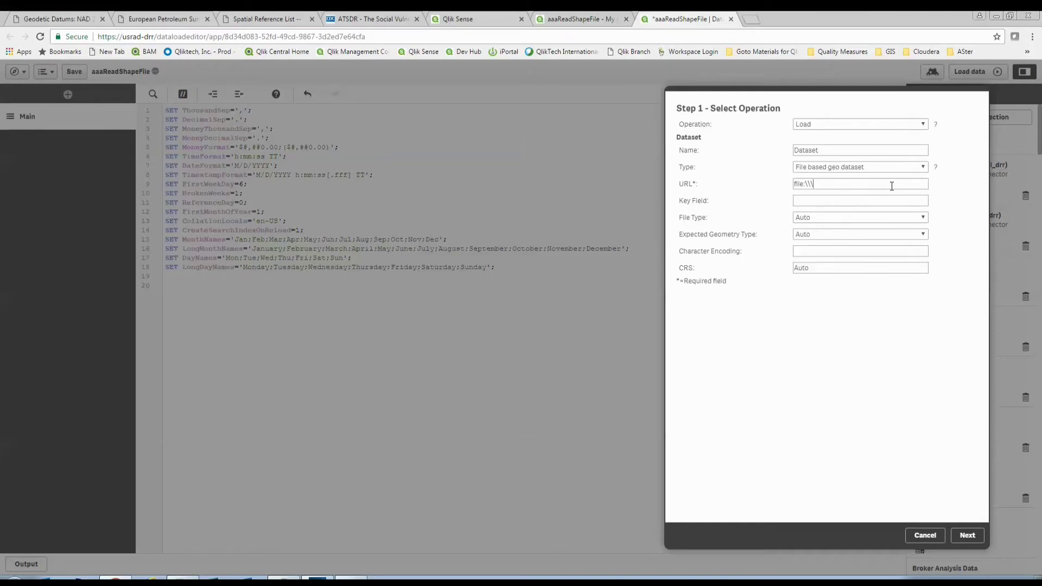
text(C:\Users\drr\Downloads\georgia.zip)
click(868, 217)
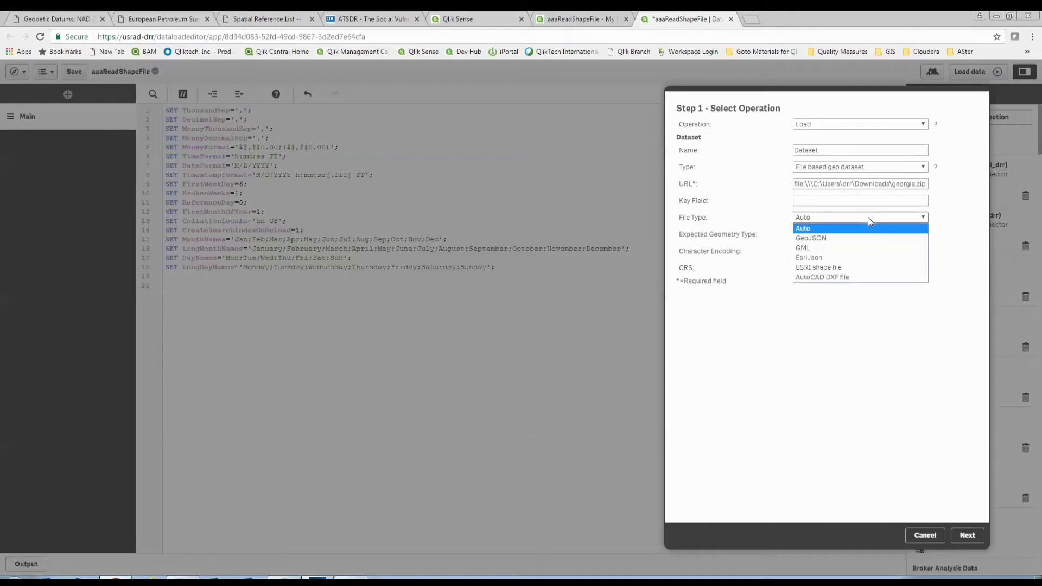
click(825, 269)
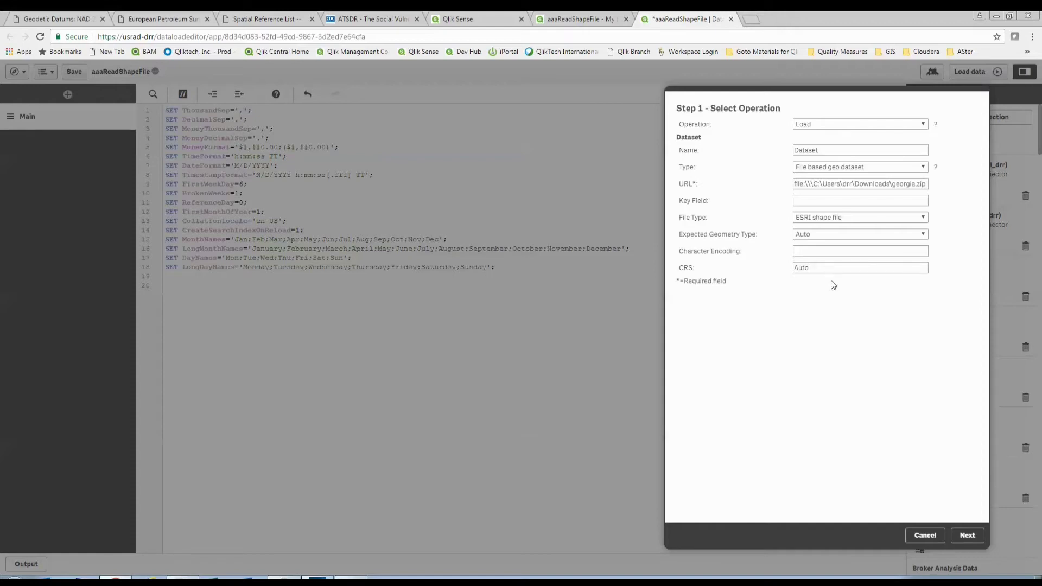
Replace the Auto CRS with EPSG:4269 and continue to the field selection
drag(827, 267, 795, 266)
text(EPSG:4269)
click(961, 538)
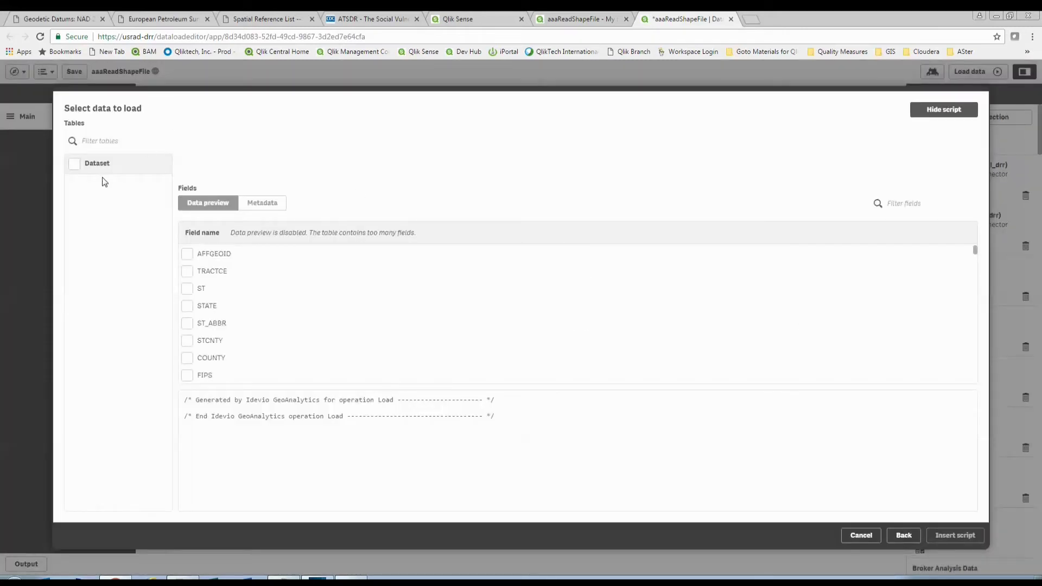
Select all 128 Dataset fields and insert the georgia.zip GeoAnalytics load statement into the script
click(72, 168)
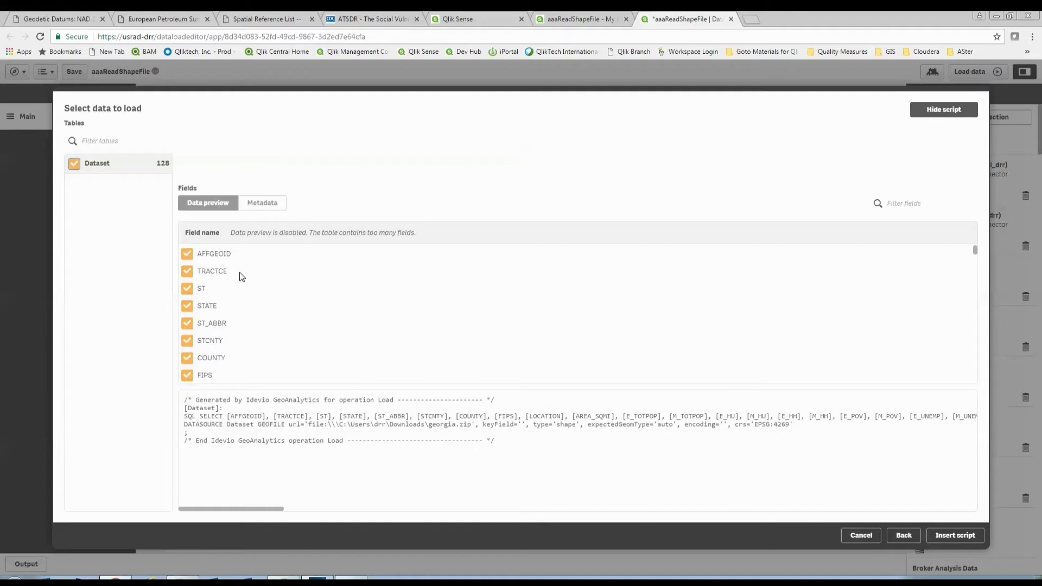
scroll(250, 279, down, 5)
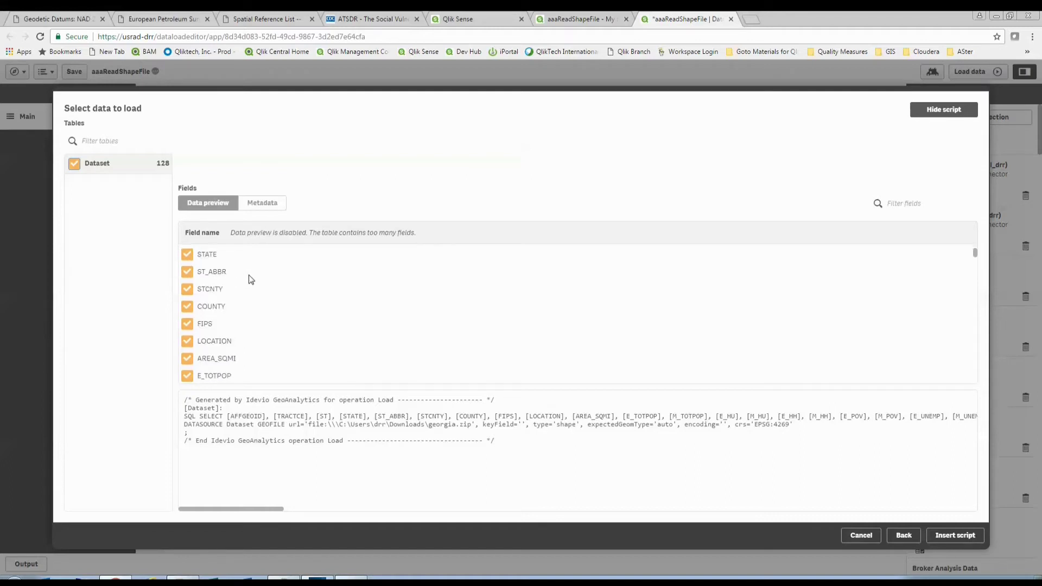
scroll(250, 279, down, 5)
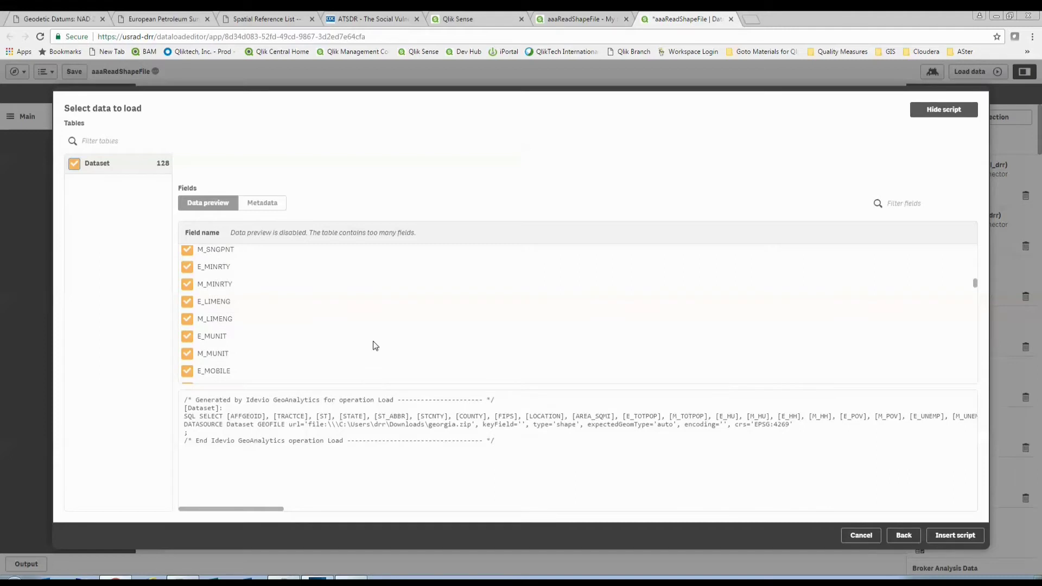
scroll(373, 341, down, 3)
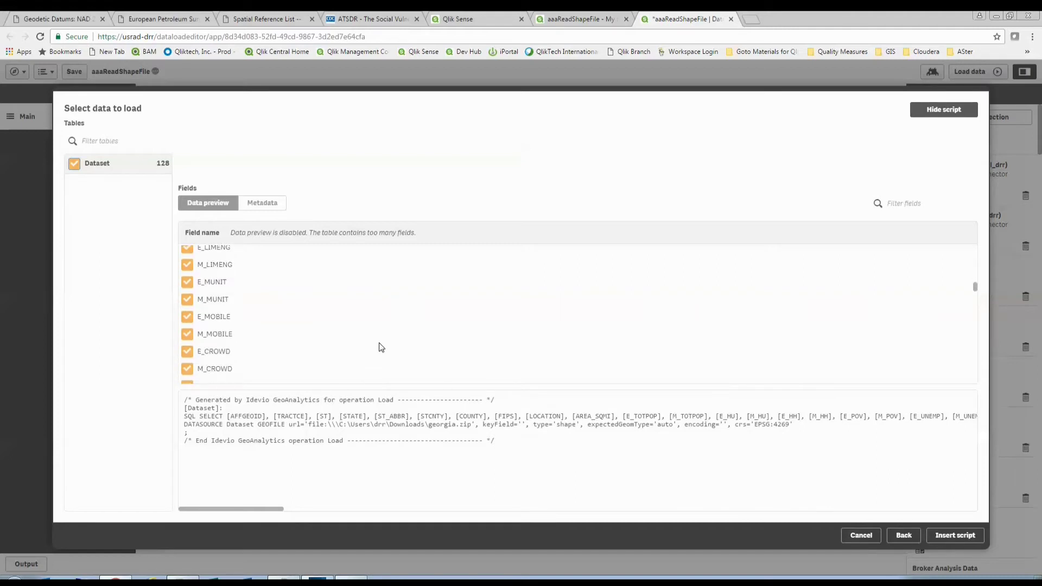
click(955, 536)
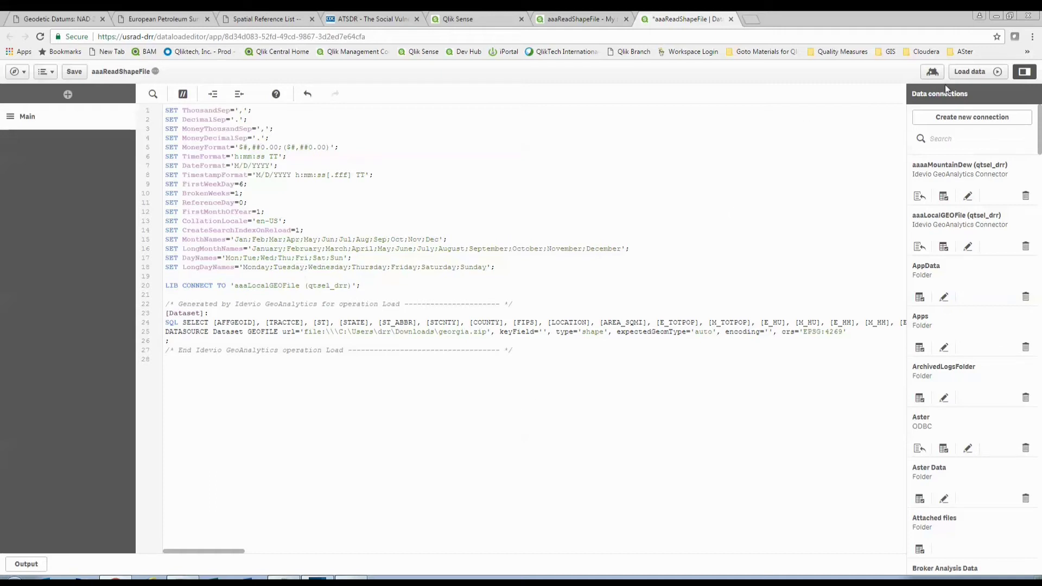
Load the georgia.zip tract data (1,966 lines), close the load report and switch to the sheet editor
click(962, 72)
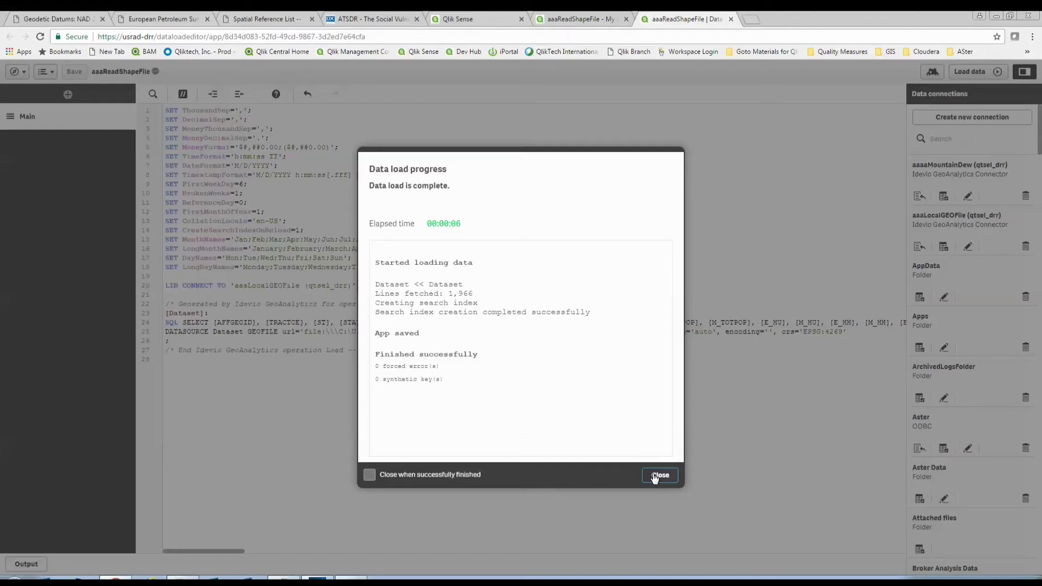
click(659, 475)
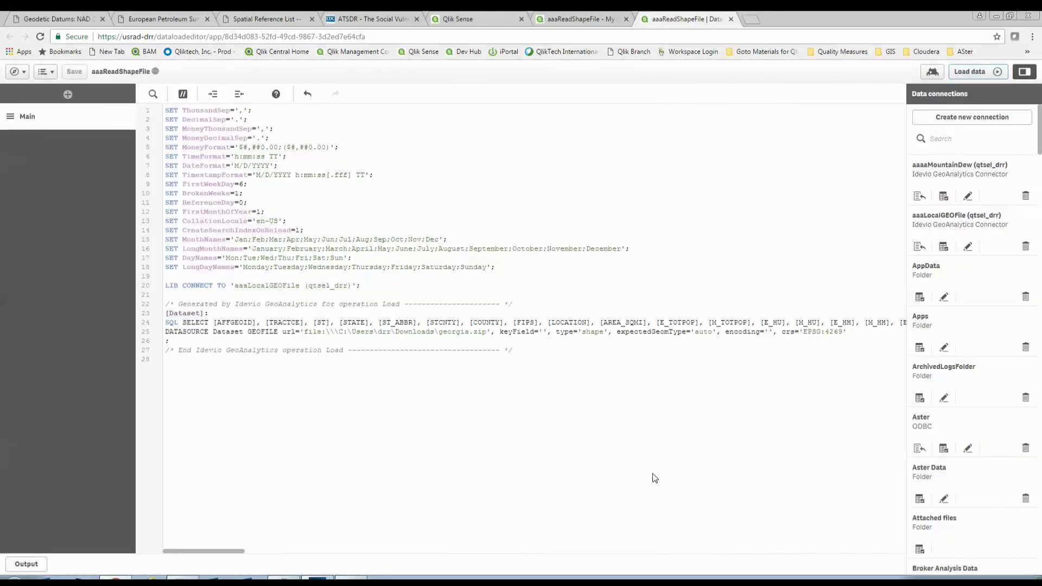
click(577, 14)
Dismiss the error, open the empty 'My new sheet' and show the chart types
click(610, 358)
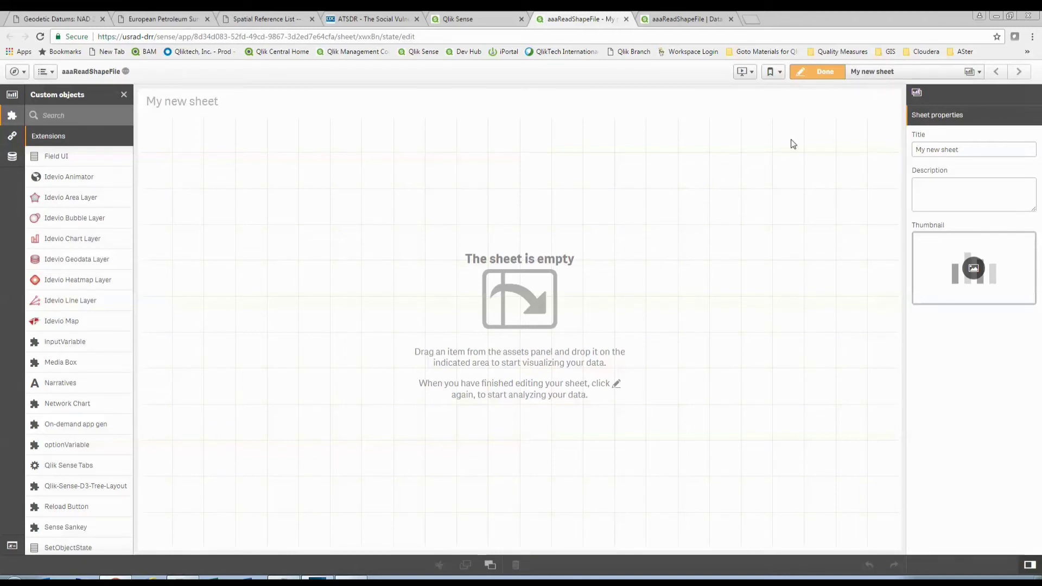
click(865, 75)
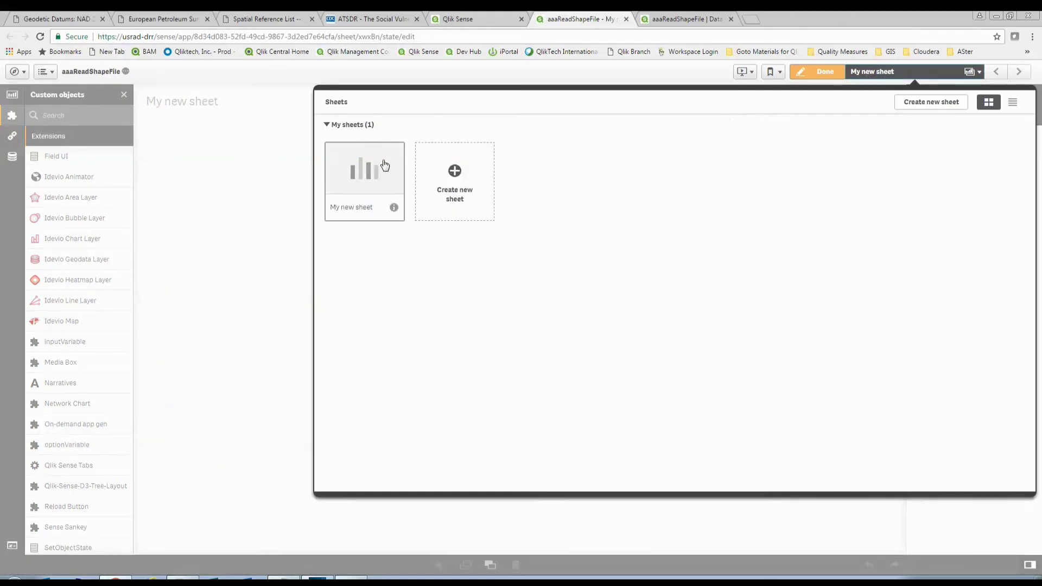
click(369, 171)
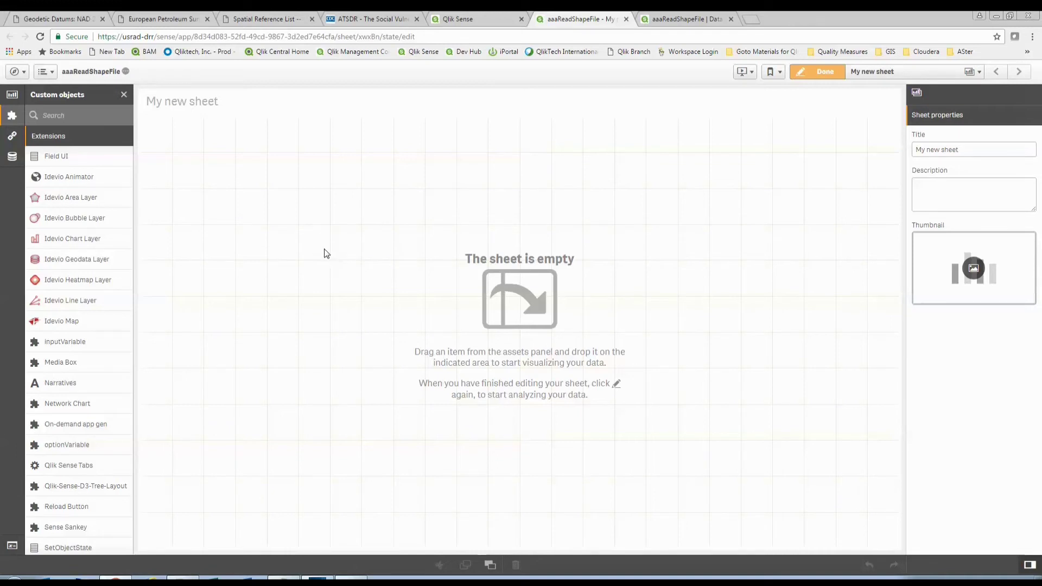
click(12, 94)
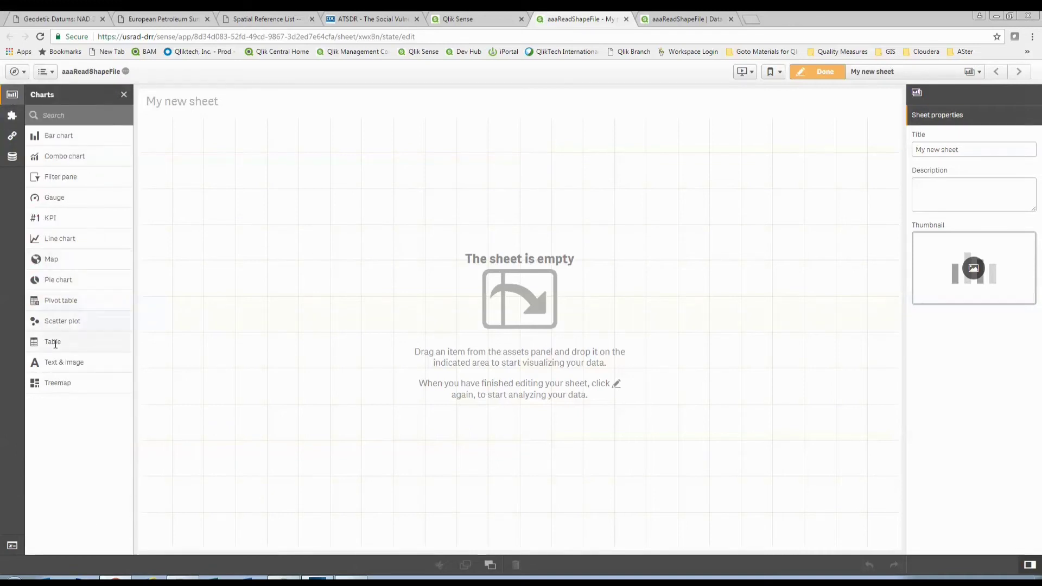
Place a table on the sheet with AFFGEOID and AREA_SQMI as dimension columns
drag(55, 344, 438, 183)
click(503, 240)
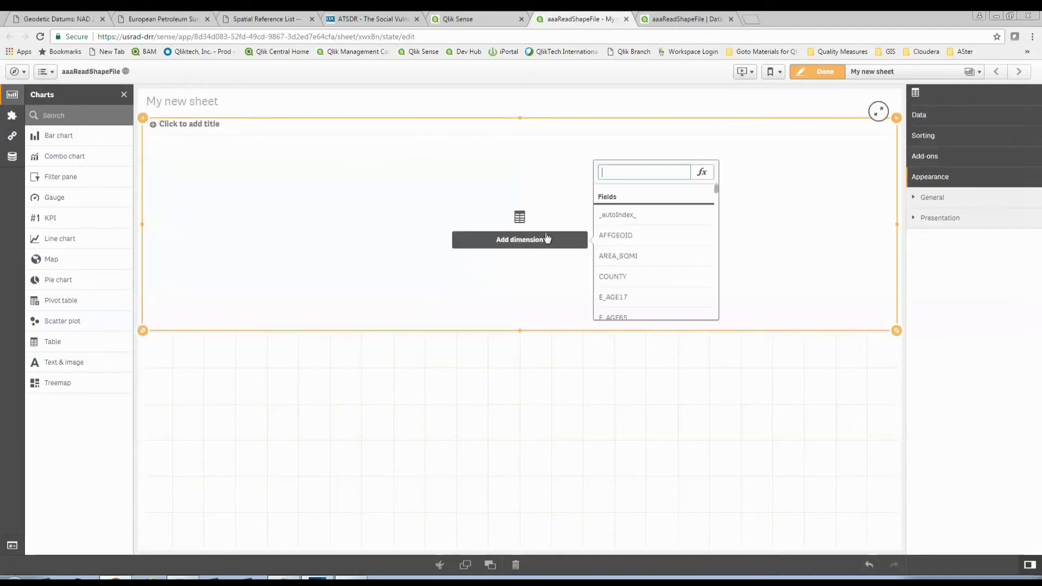
click(663, 239)
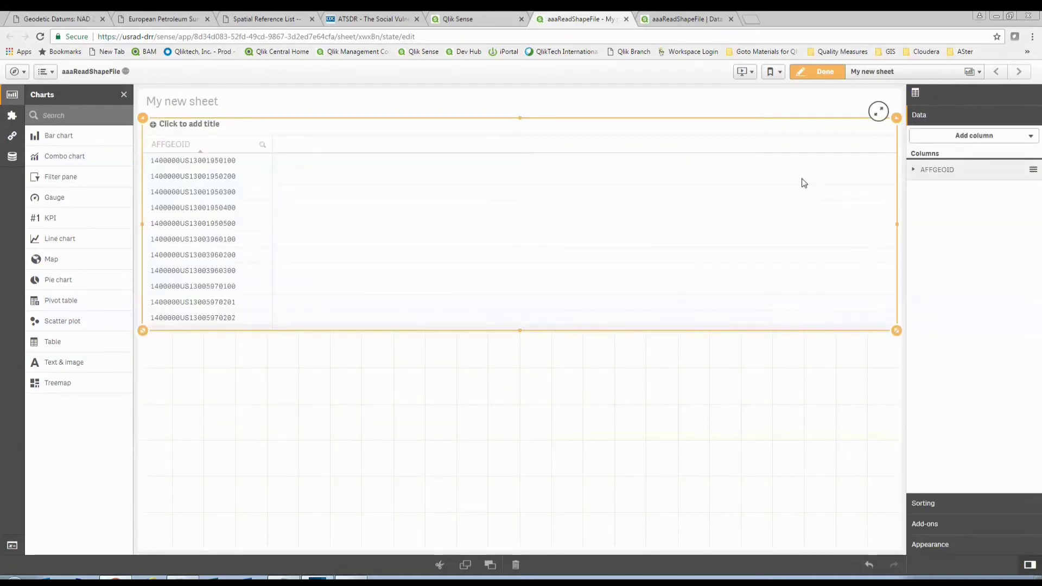
click(958, 136)
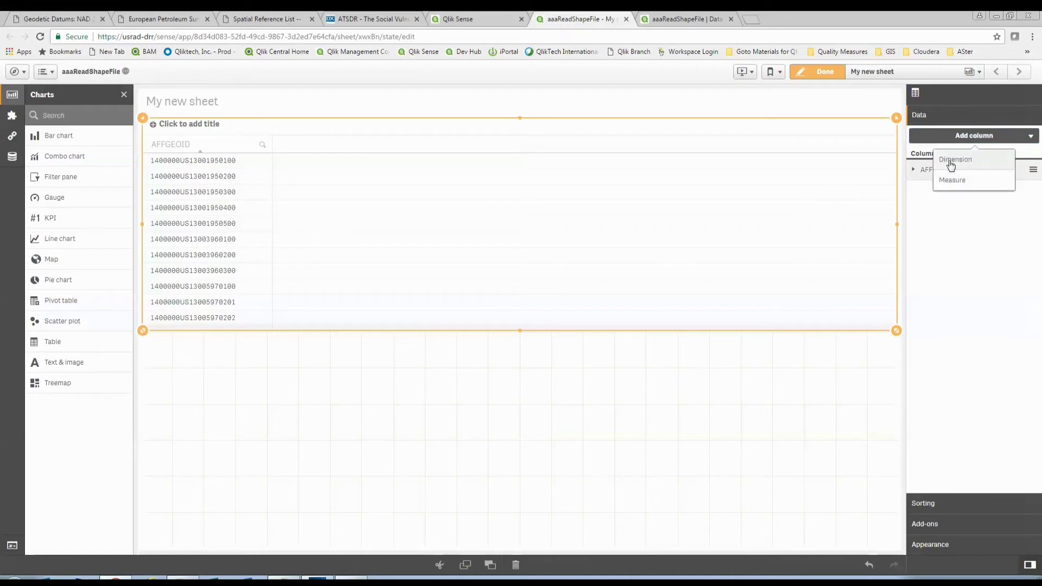
click(950, 159)
scroll(986, 210, down, 1)
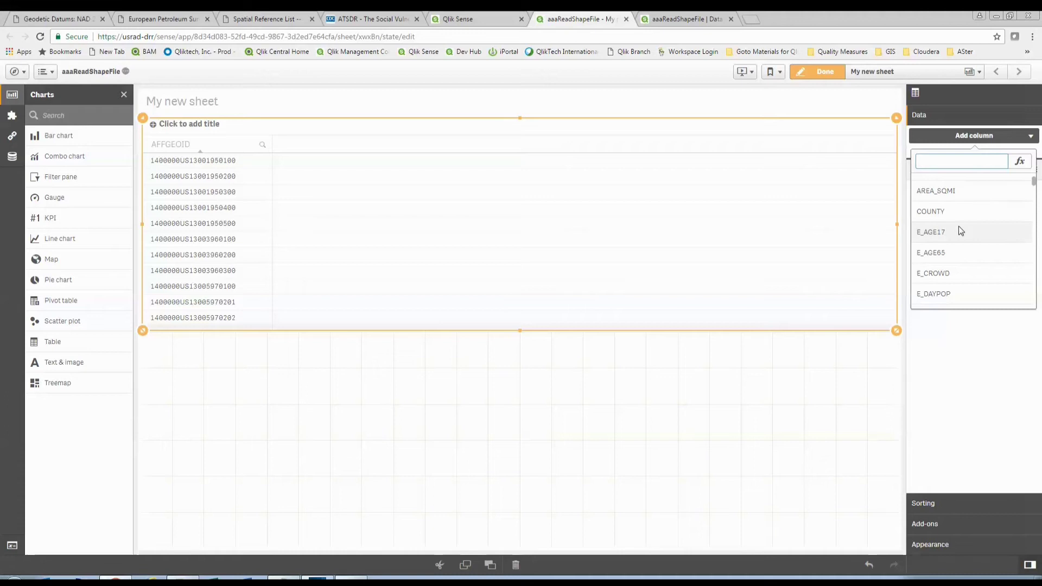
click(937, 191)
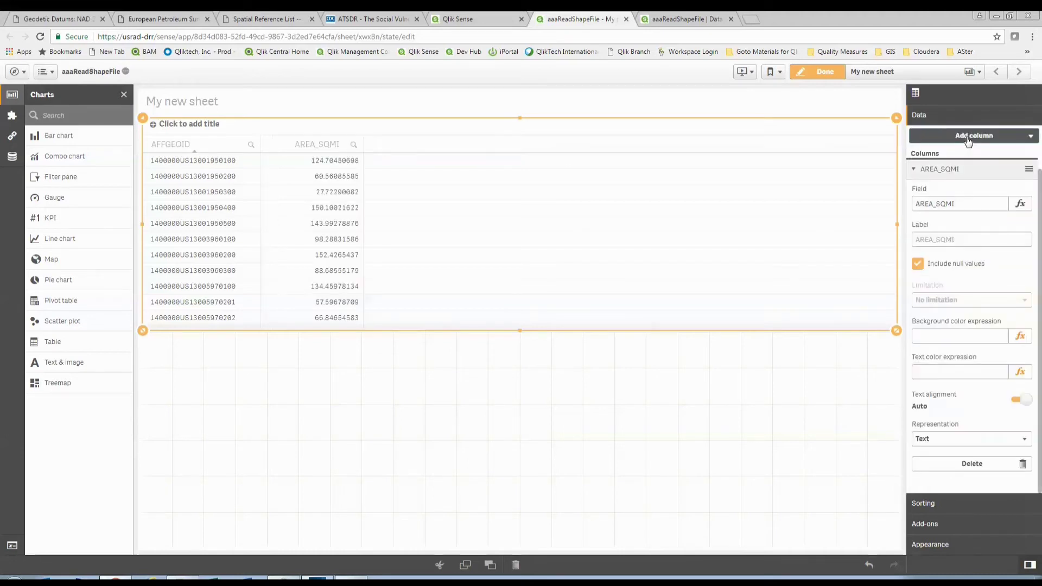
Add E_AGE17 and Geometry dimension columns, then shorten the table to about three rows
click(968, 138)
click(958, 169)
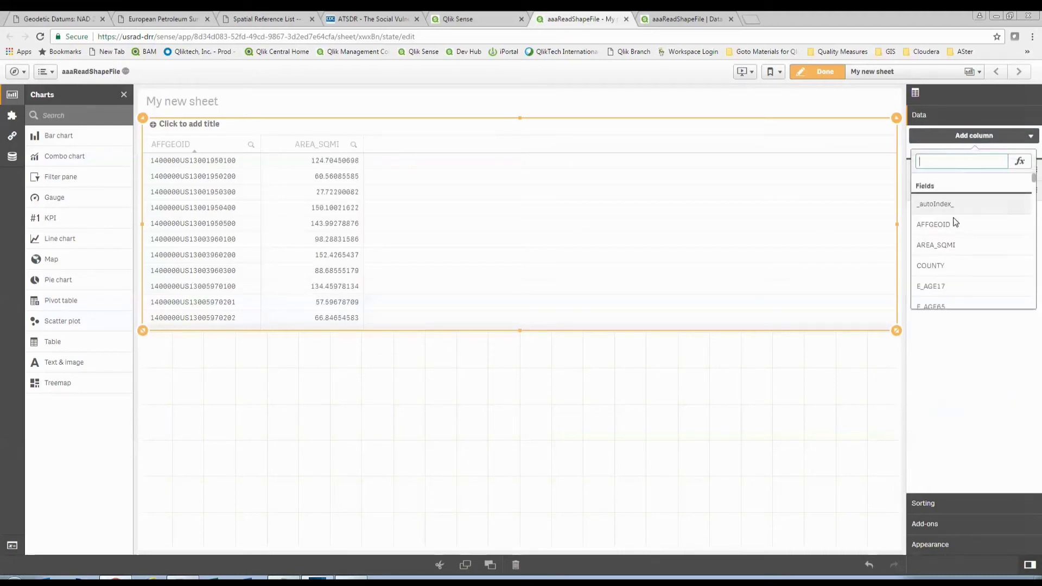
click(941, 285)
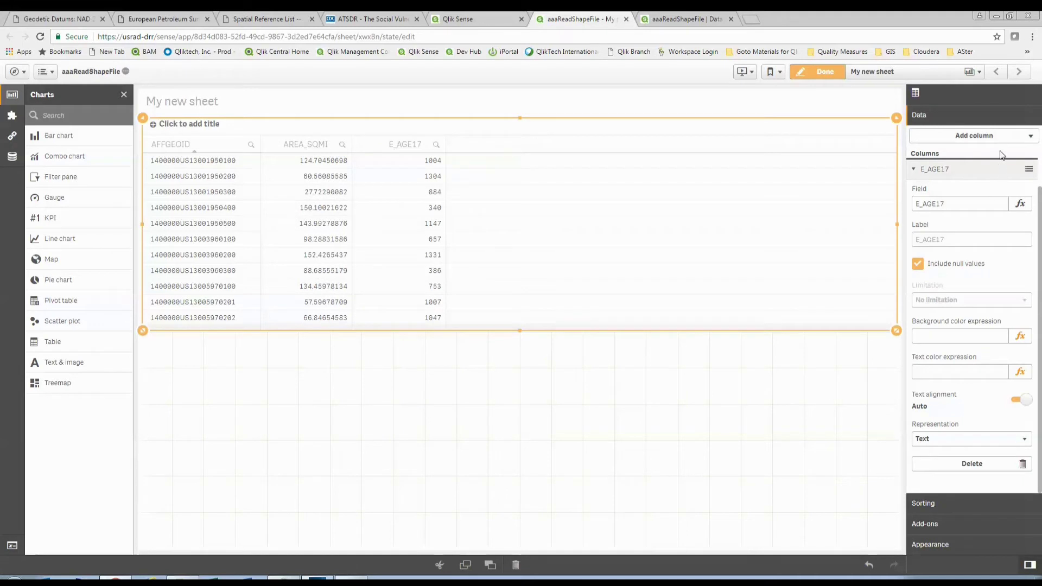
click(987, 142)
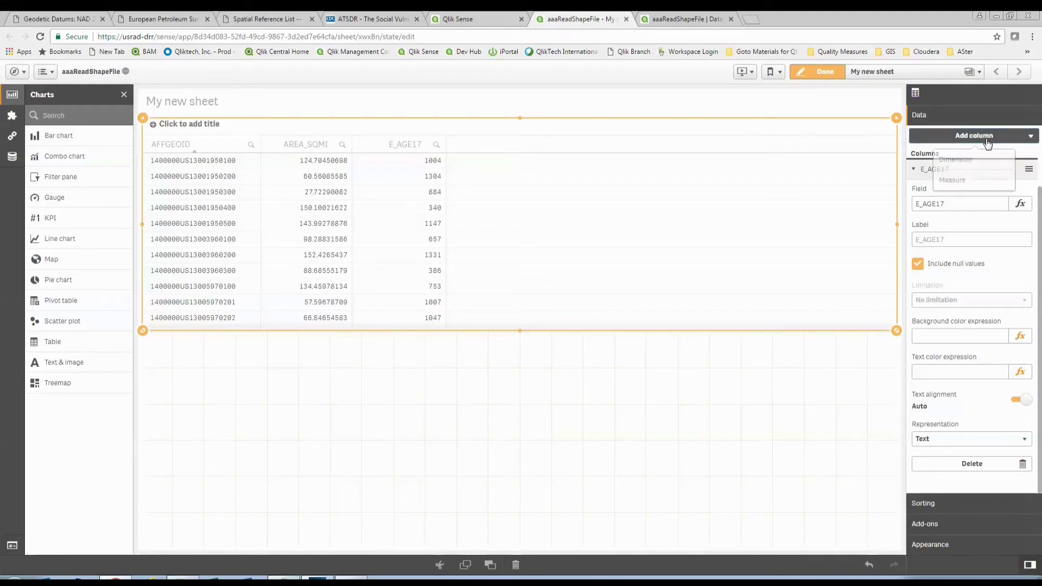
click(976, 159)
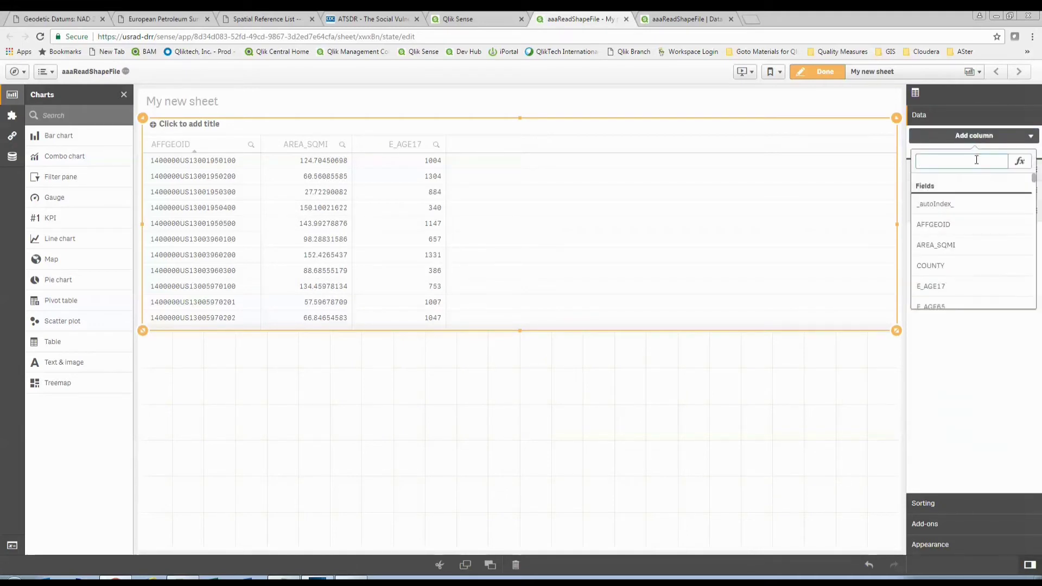
text(ge)
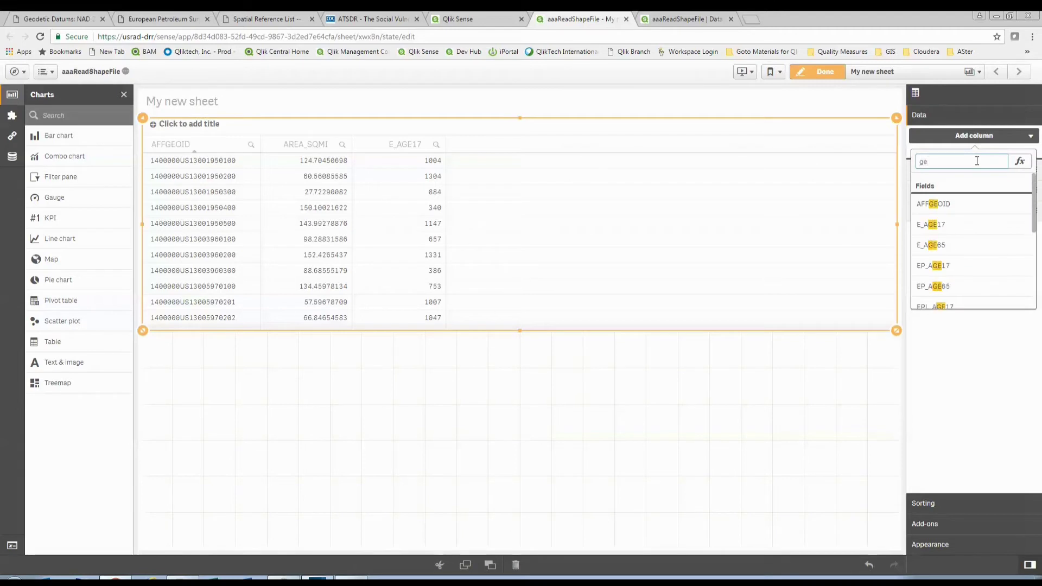
text(om)
click(934, 204)
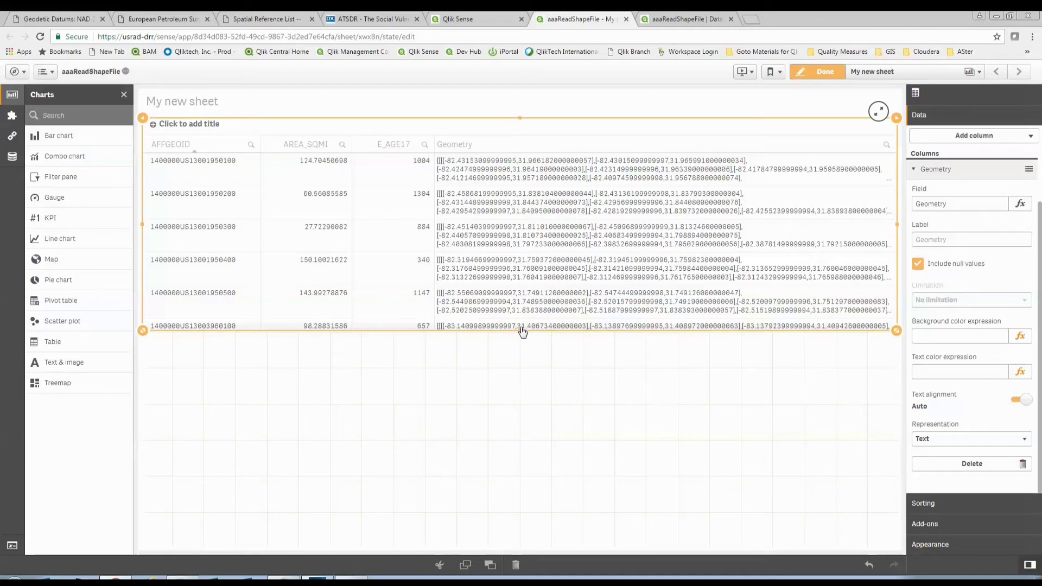
drag(521, 330, 516, 246)
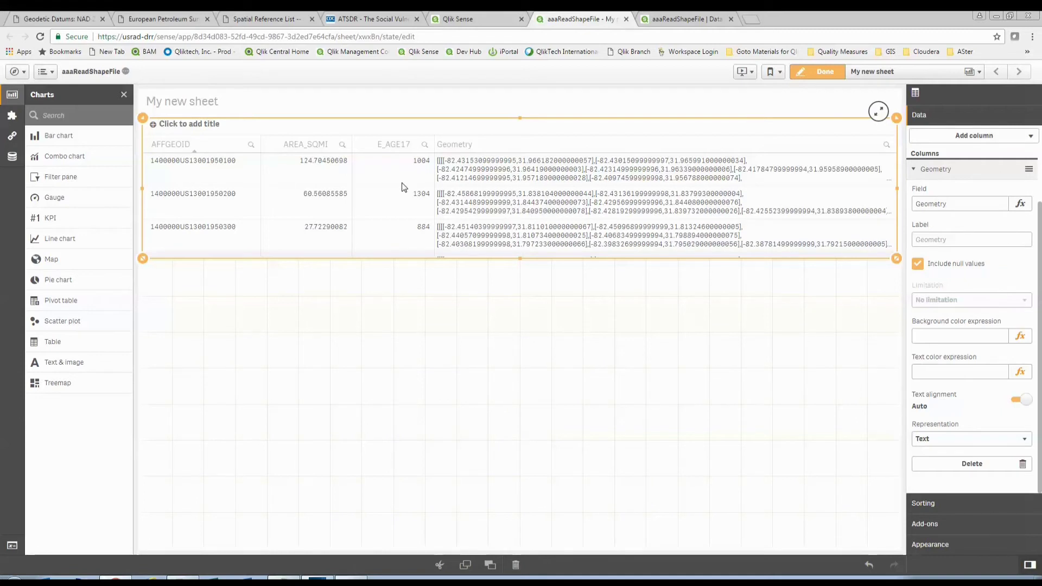
Drop an Idevio Map from the custom objects below the table and narrow its width
click(12, 116)
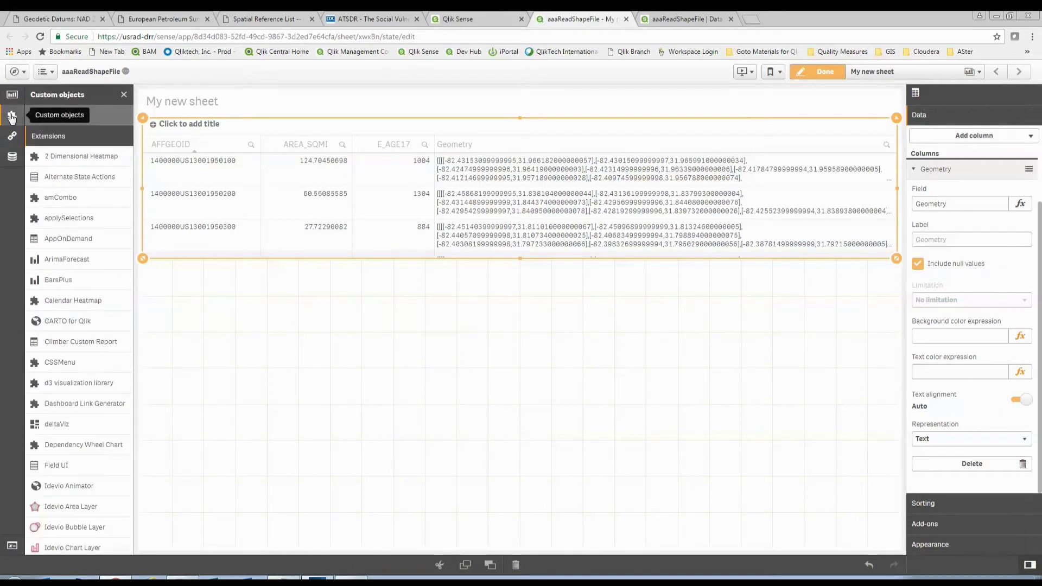
scroll(76, 382, down, 3)
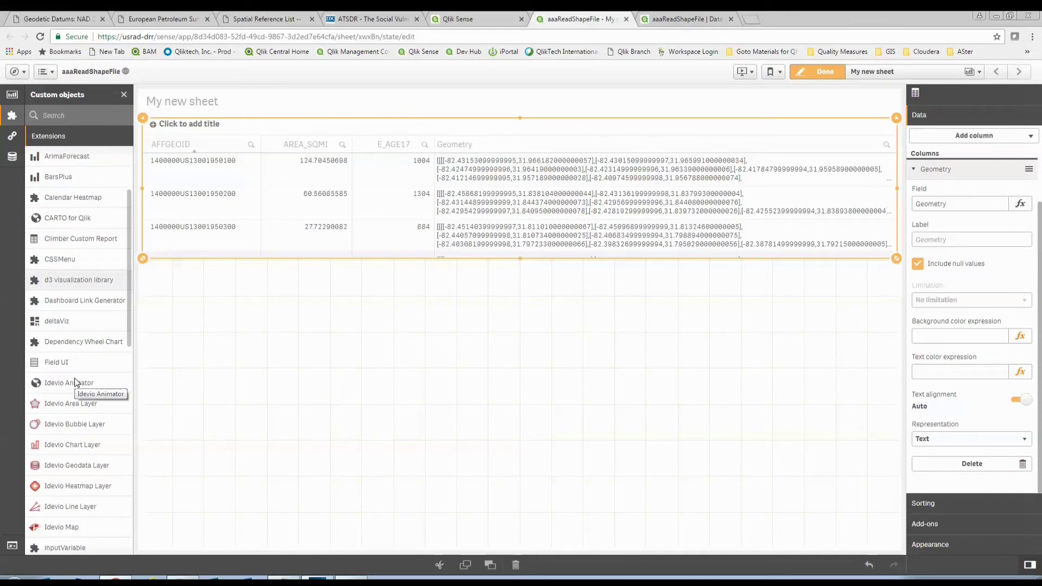
scroll(76, 382, down, 1)
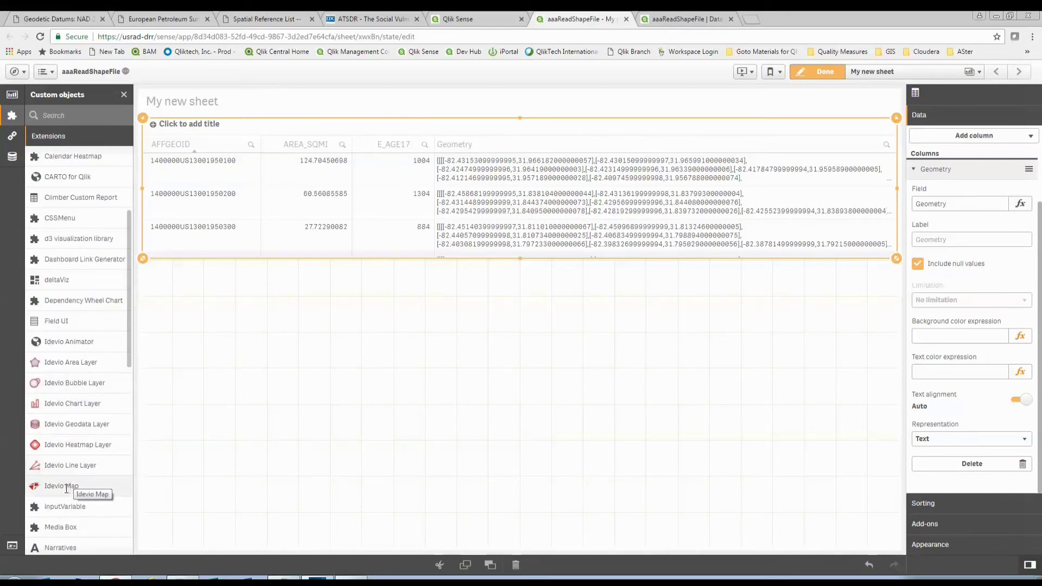
drag(66, 488, 401, 407)
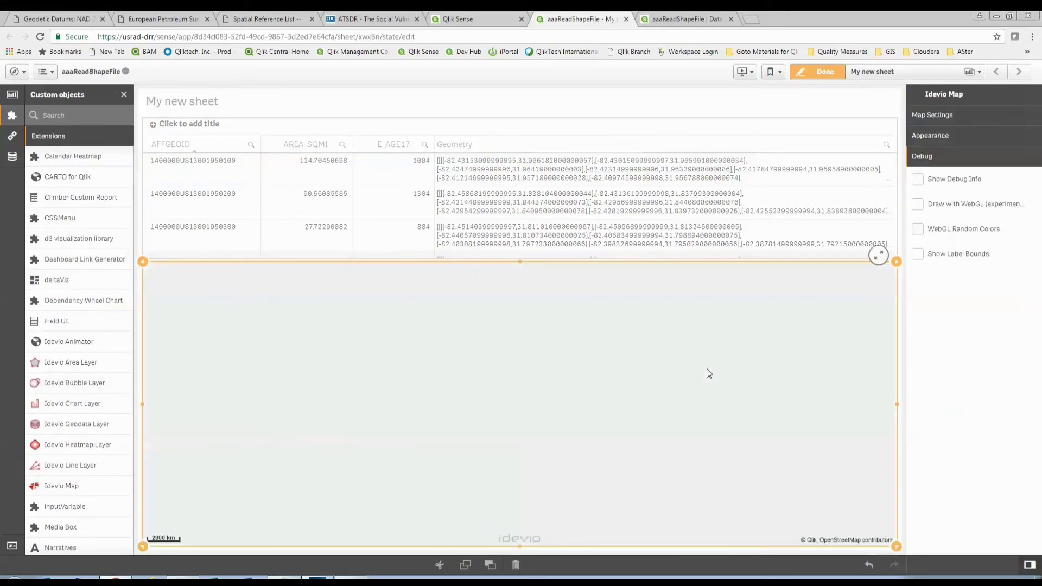
drag(896, 404, 740, 408)
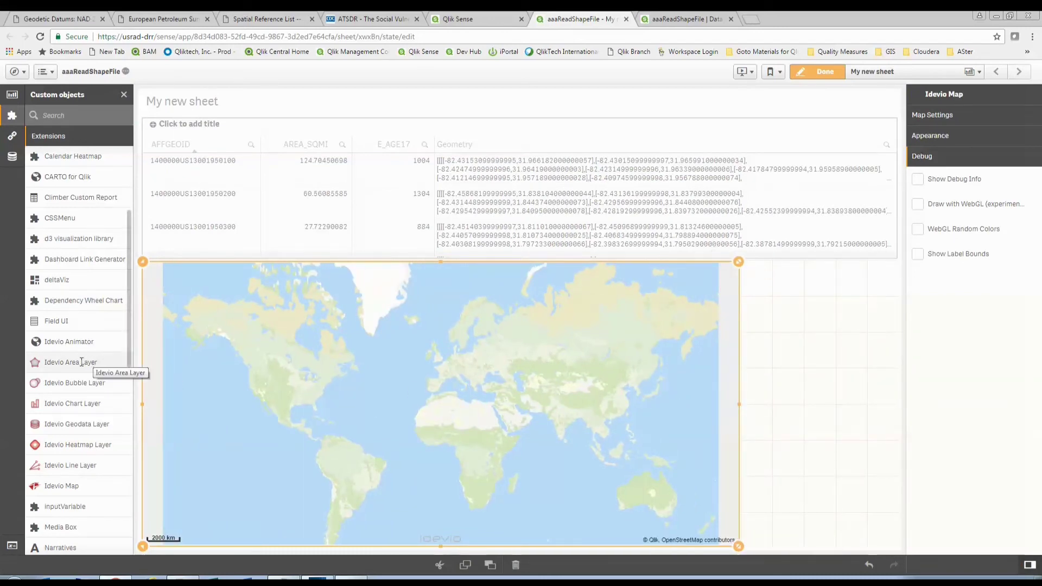
Place an Idevio Area Layer beside the map with AFFGEOID as its dimension
drag(57, 362, 816, 333)
click(834, 410)
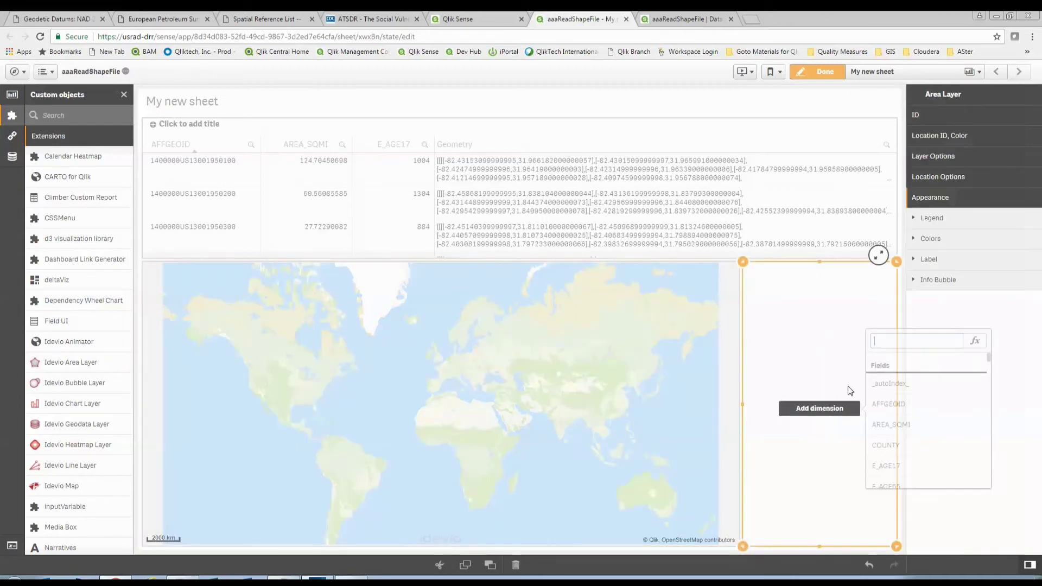
click(899, 403)
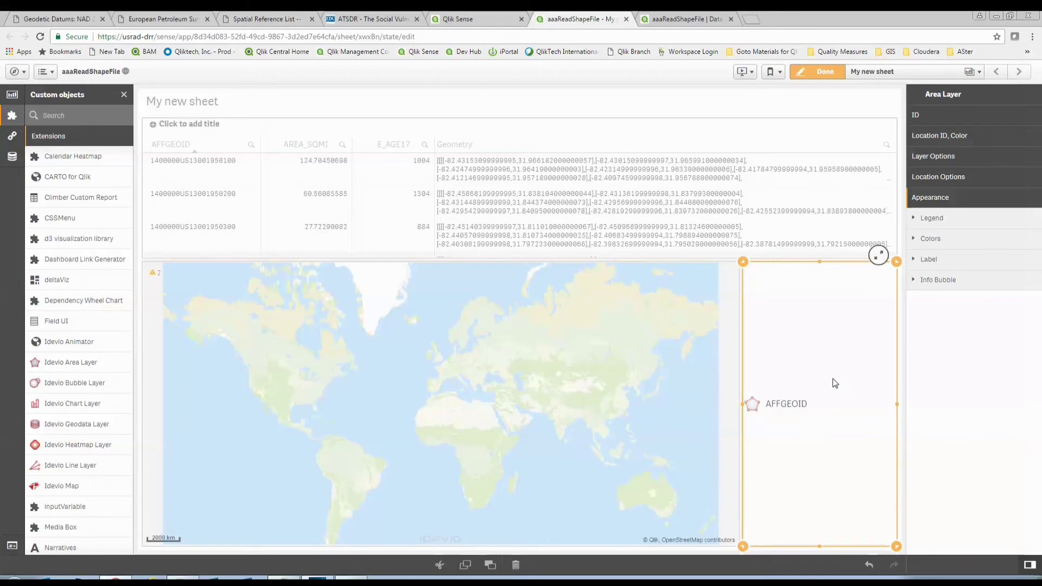
click(933, 137)
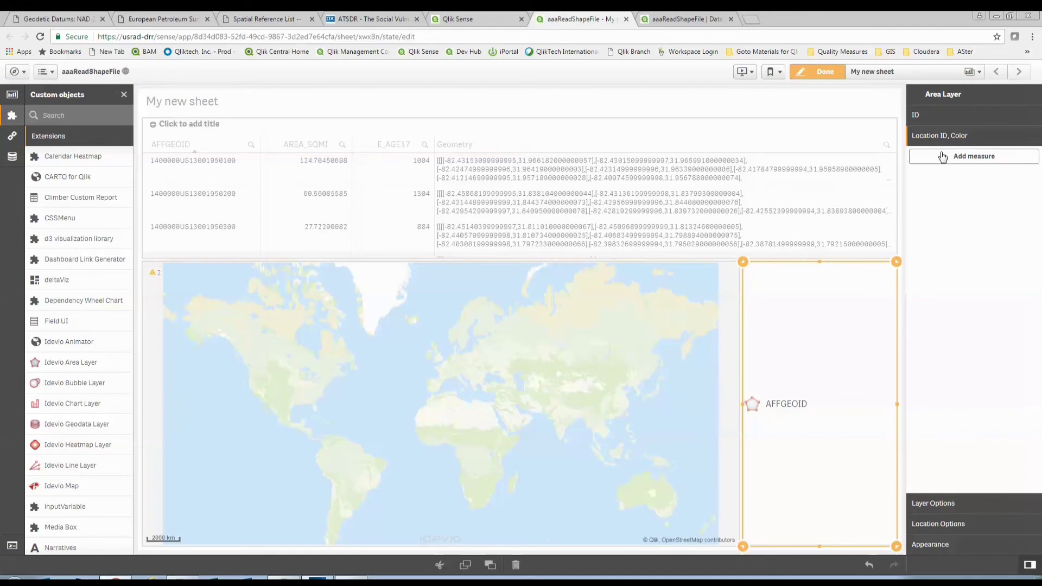
Set Geometry as the area layer's location measure and read the map's 1000-of-1966 objects warning
click(947, 158)
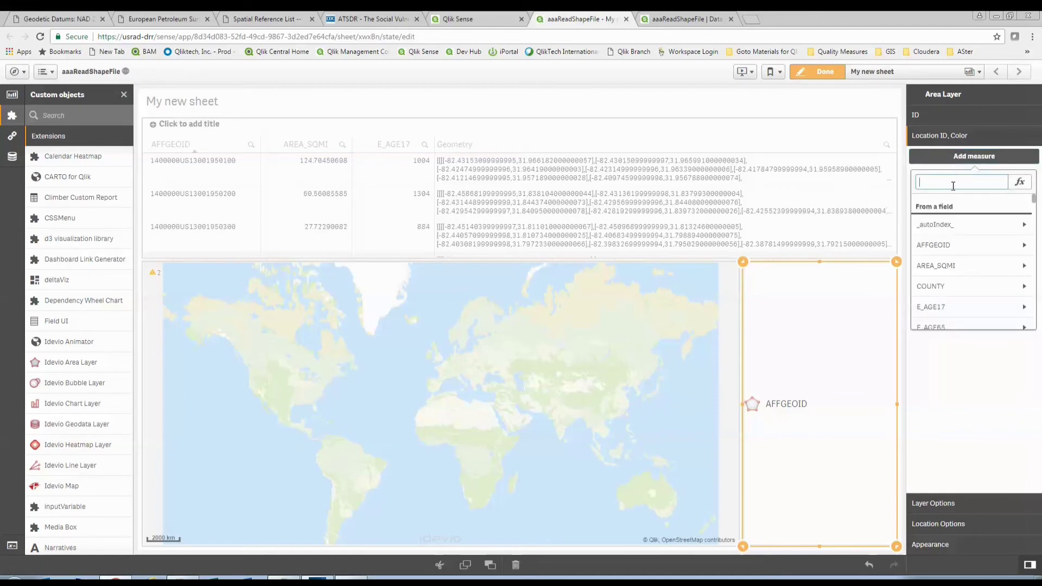
click(952, 187)
text(G)
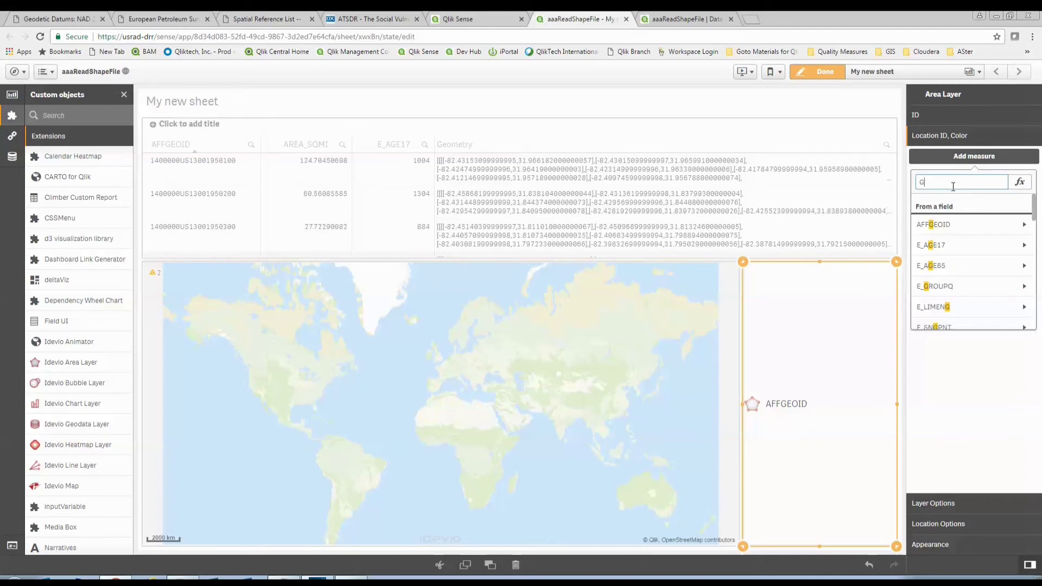
text(eome)
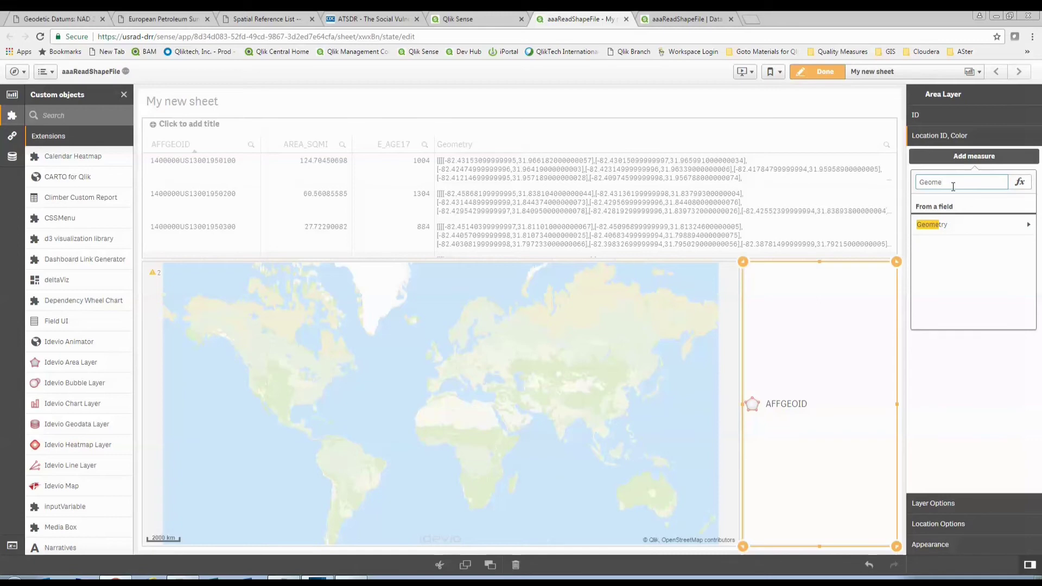
text(try)
key(Return)
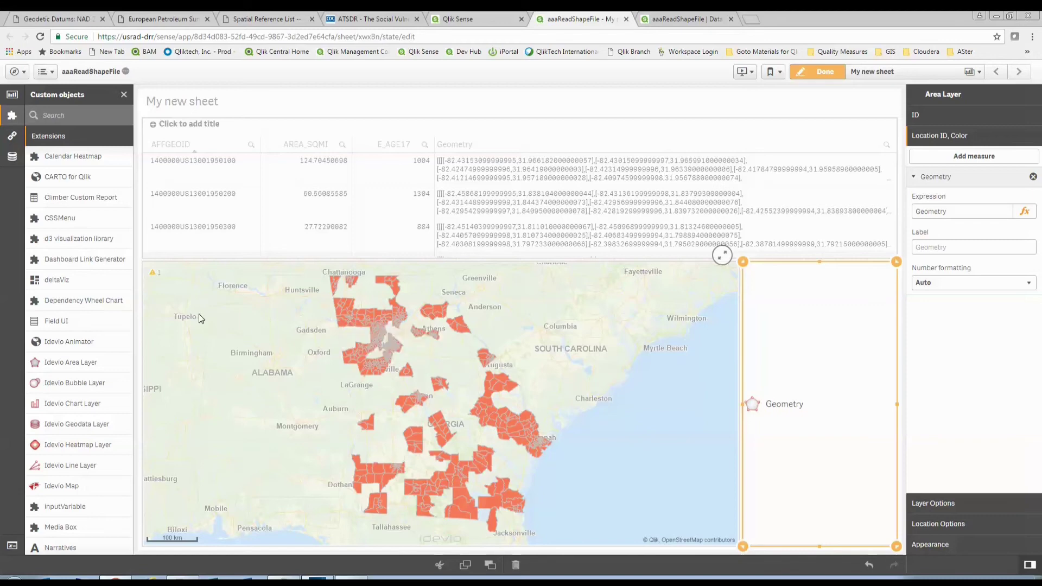
click(152, 278)
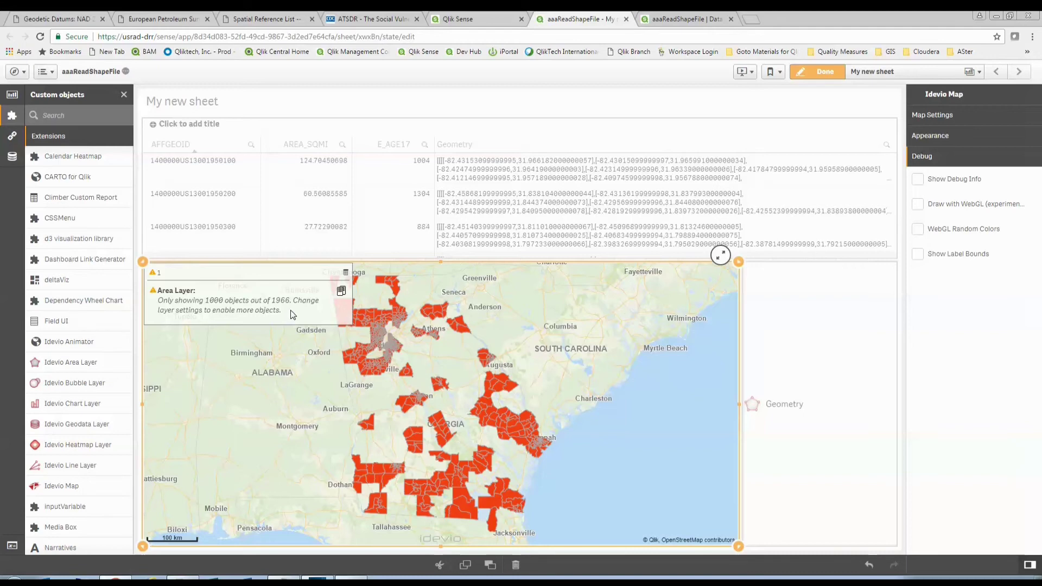
click(797, 317)
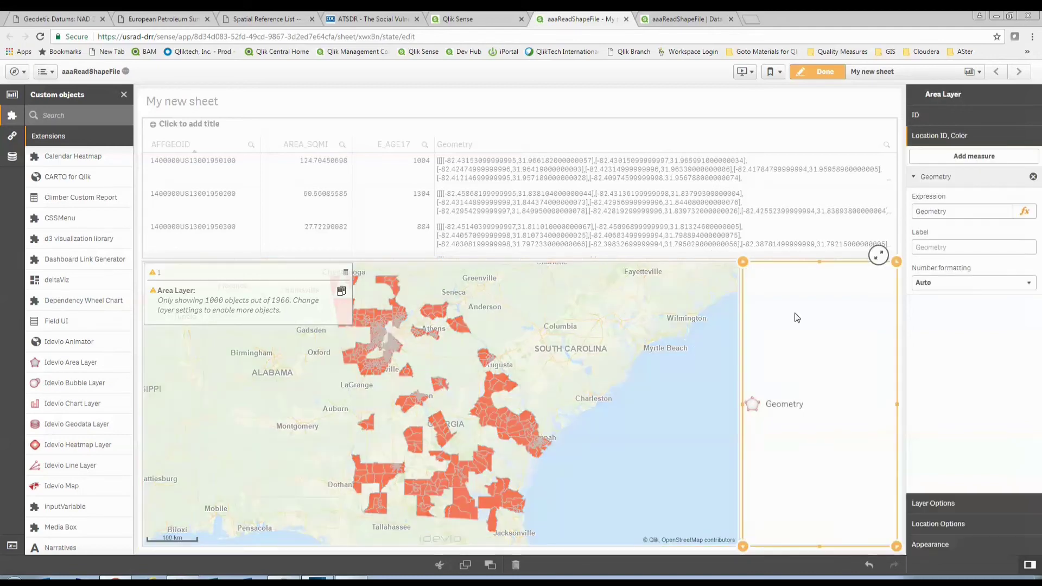
Raise the area layer's Maximum Number of Objects from 1000 to 2000 so all tracts draw
click(951, 504)
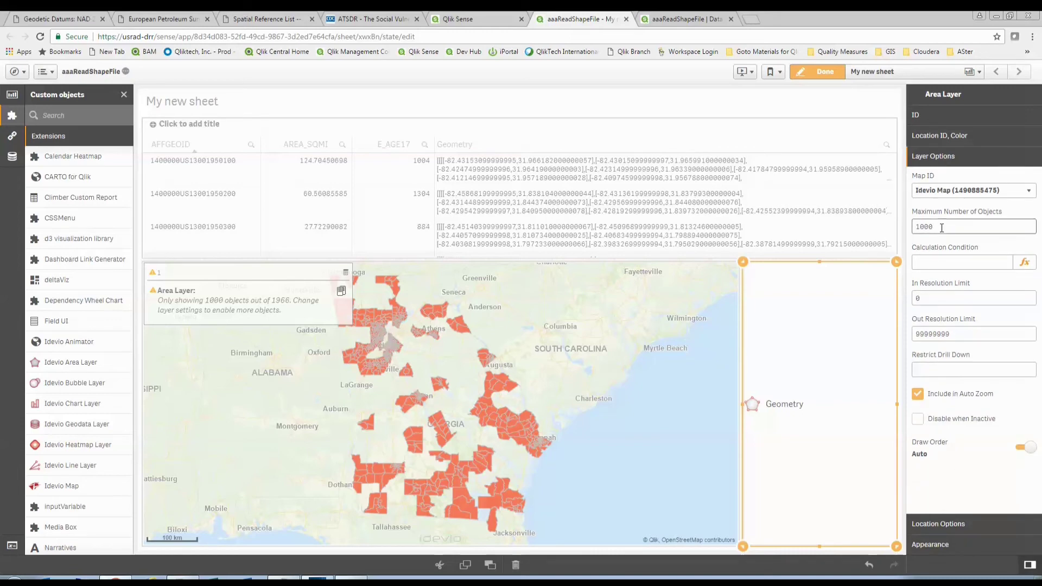
click(941, 228)
key(BackSpace)
key(BackSpace)
text(950)
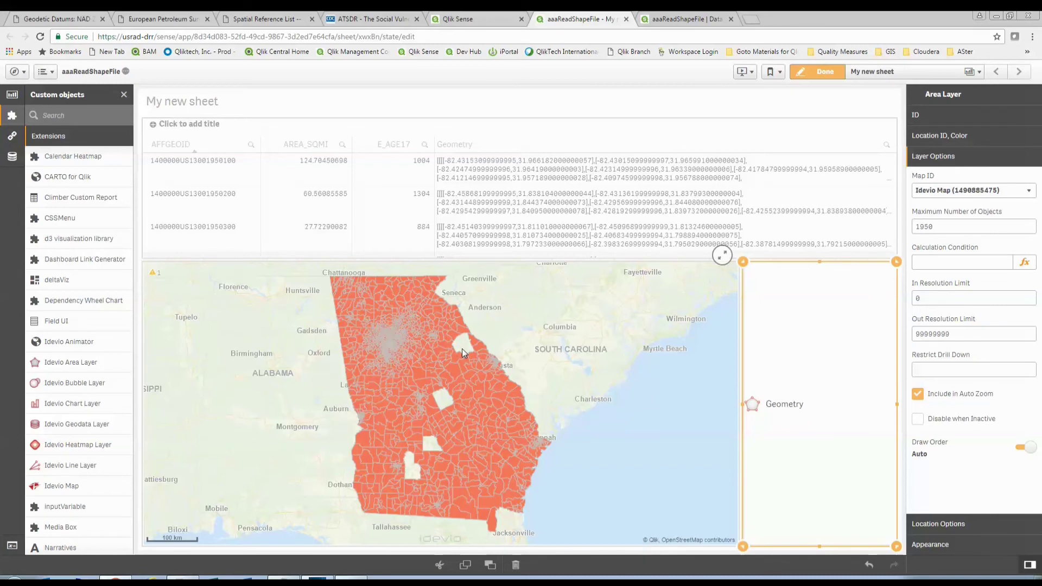
click(154, 274)
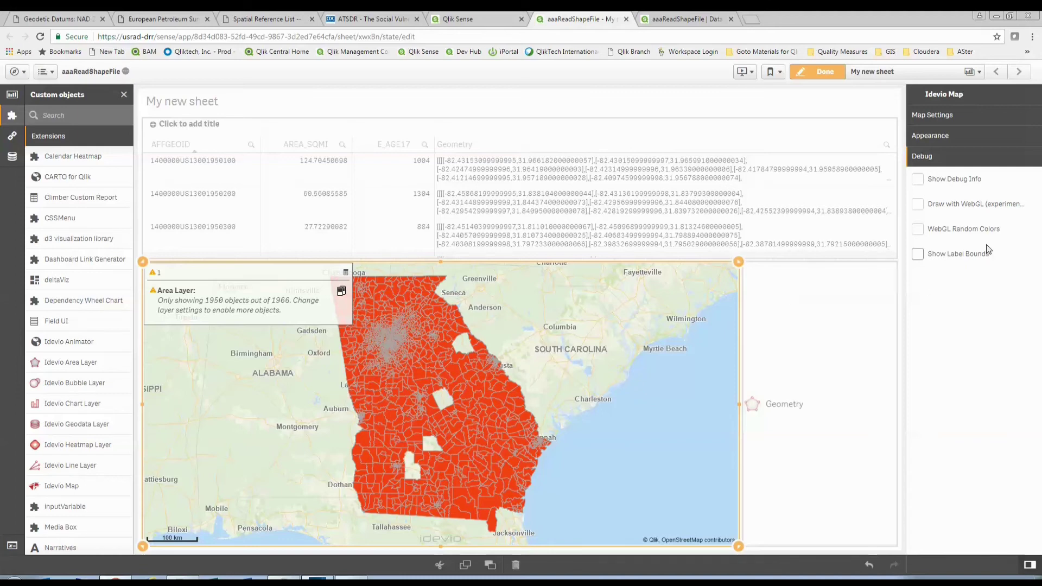
click(817, 309)
click(944, 228)
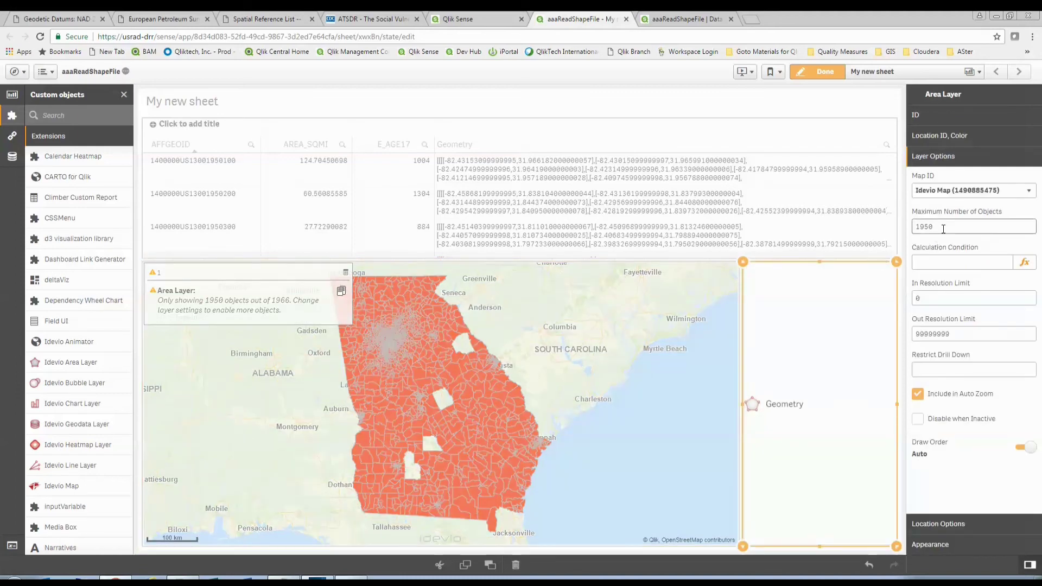
key(BackSpace)
key(BackSpace)
key(BackSpace)
key(BackSpace)
text(2000)
key(Return)
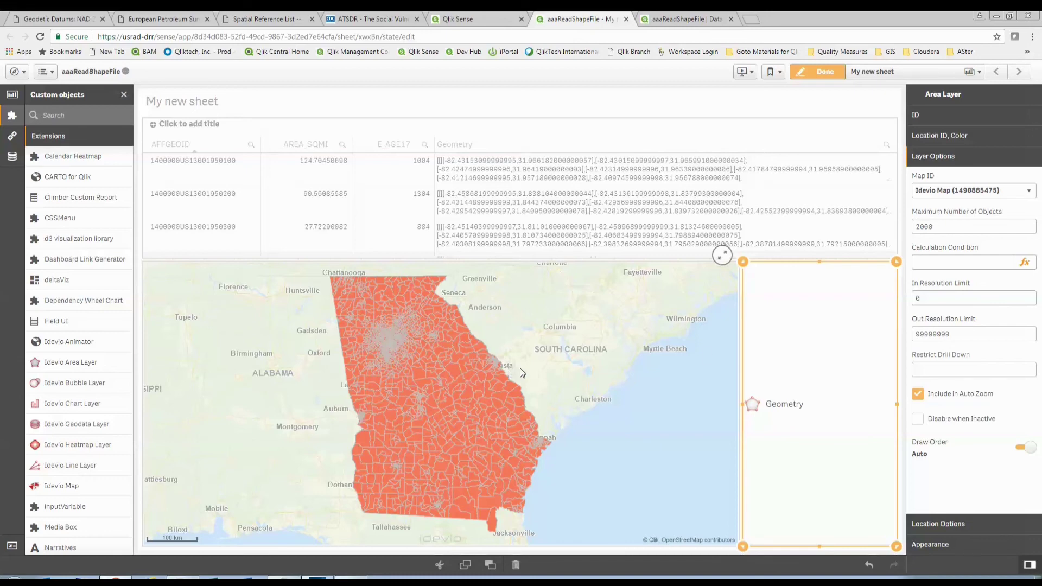
click(940, 137)
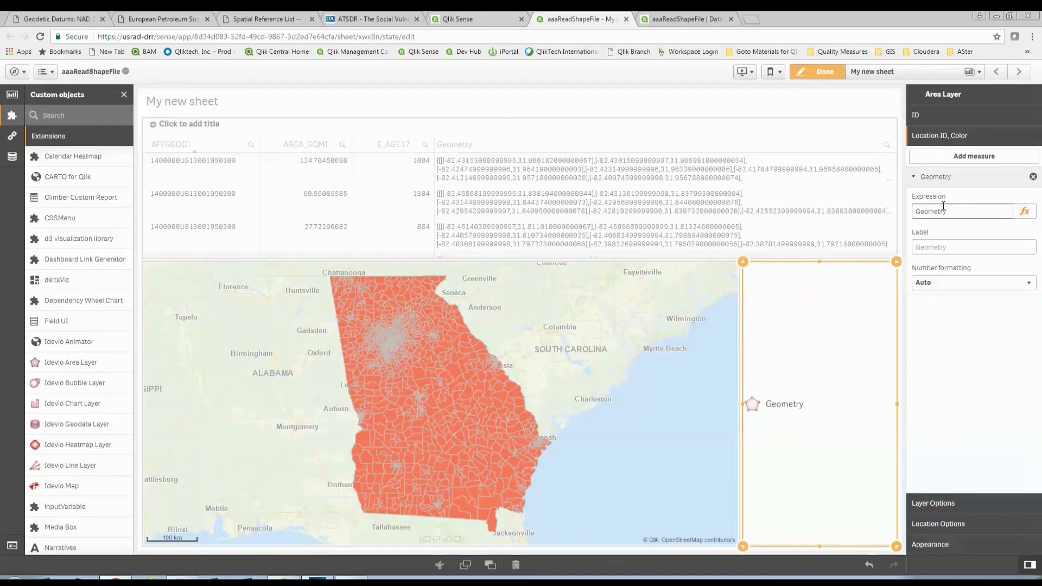
Color the tracts by the E_AGE17 measure, producing a 0 to 6.25k legend
click(974, 157)
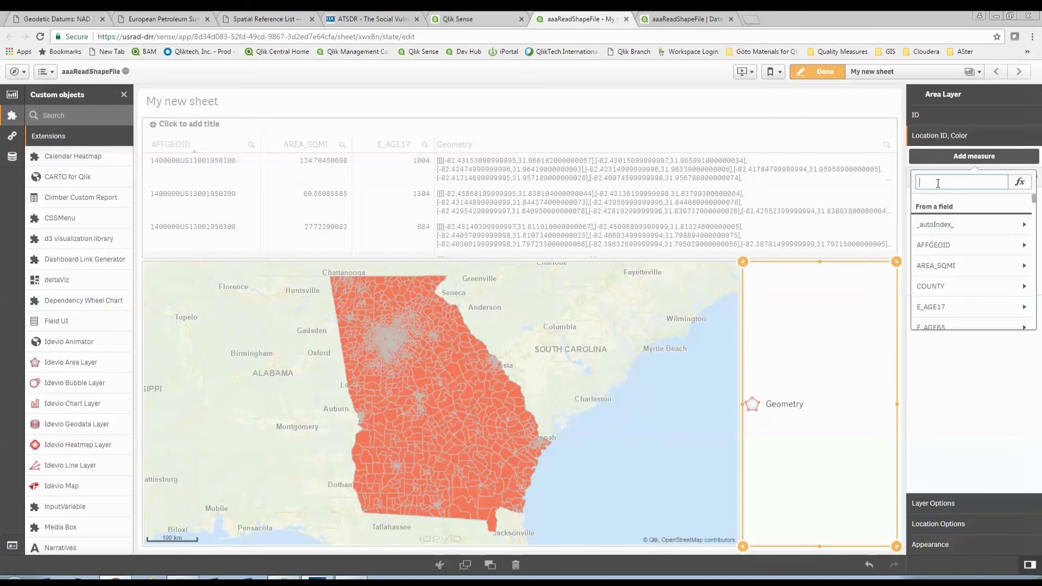
text(E_AGE)
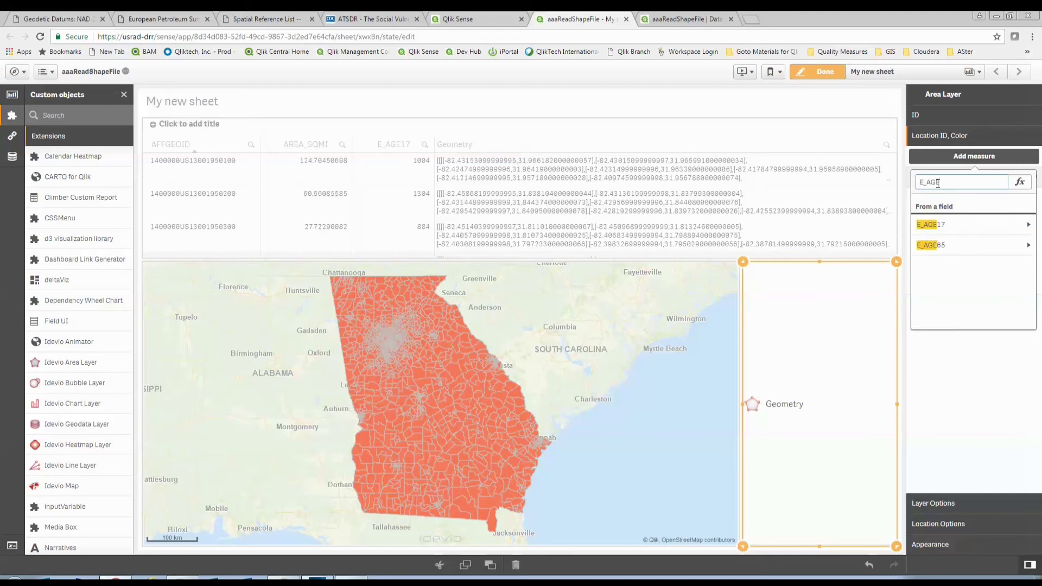
text(17)
key(Return)
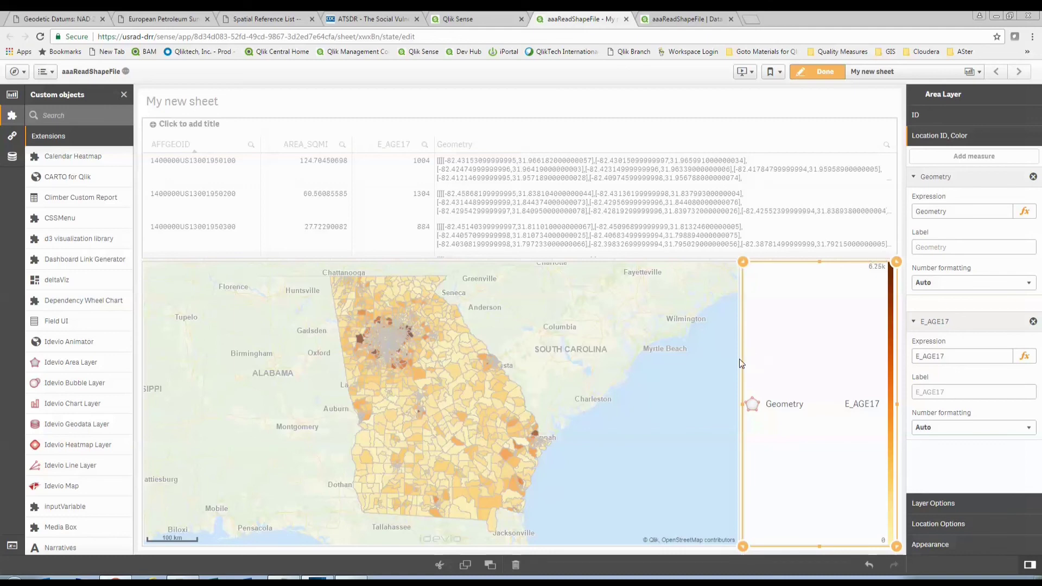
click(975, 242)
Shorten the E_AGE17 legend, move the map back into place and exit edit mode
drag(819, 546, 828, 326)
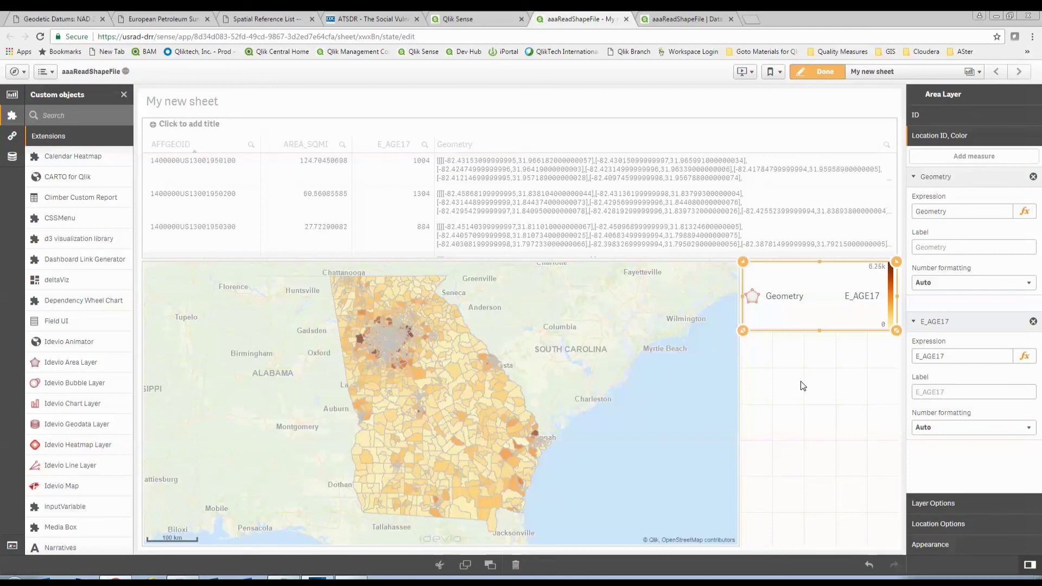
mouse_move(444, 378)
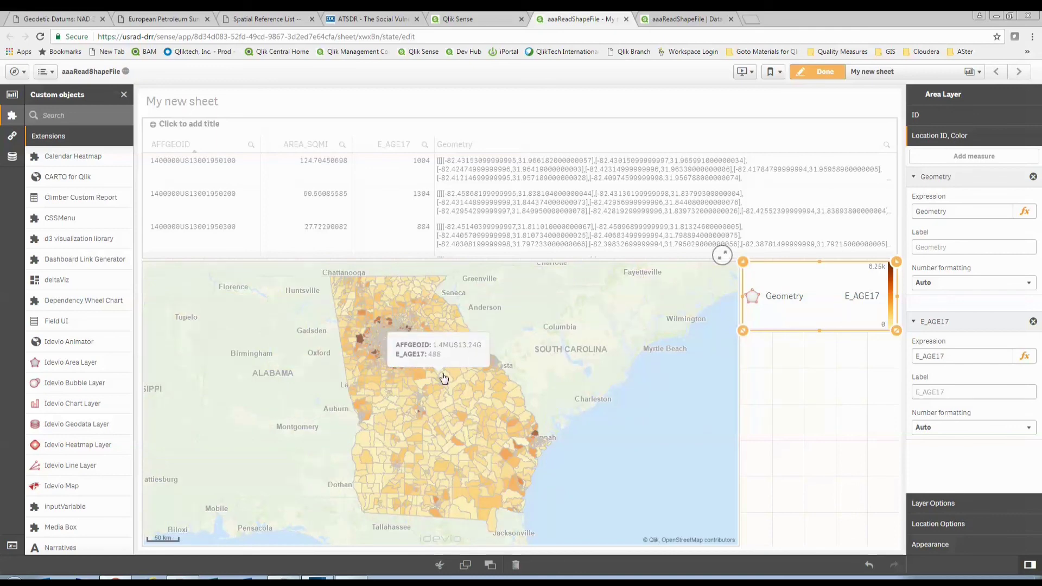
scroll(444, 378, up, 2)
scroll(410, 325, up, 3)
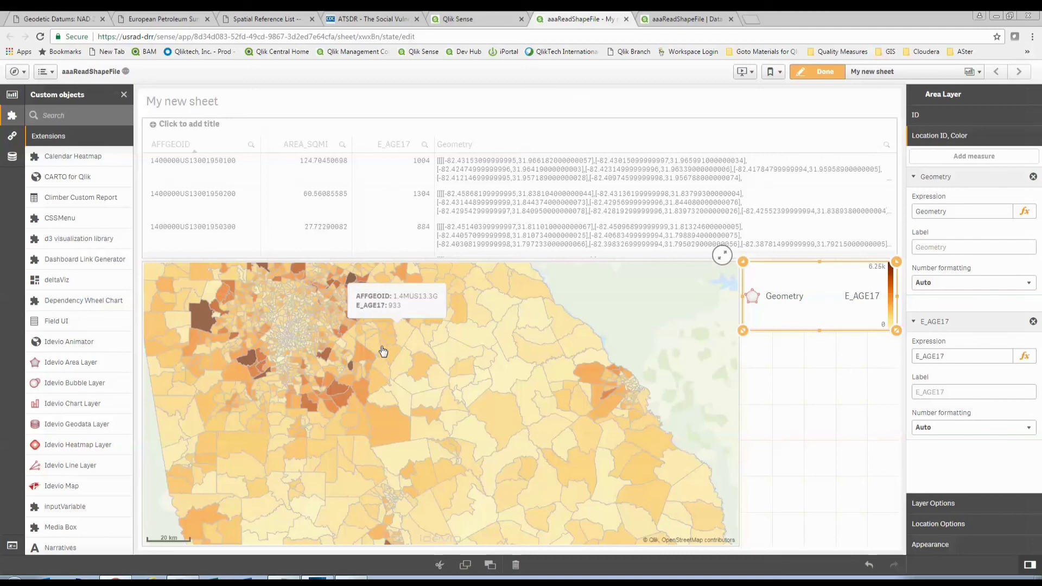
click(488, 390)
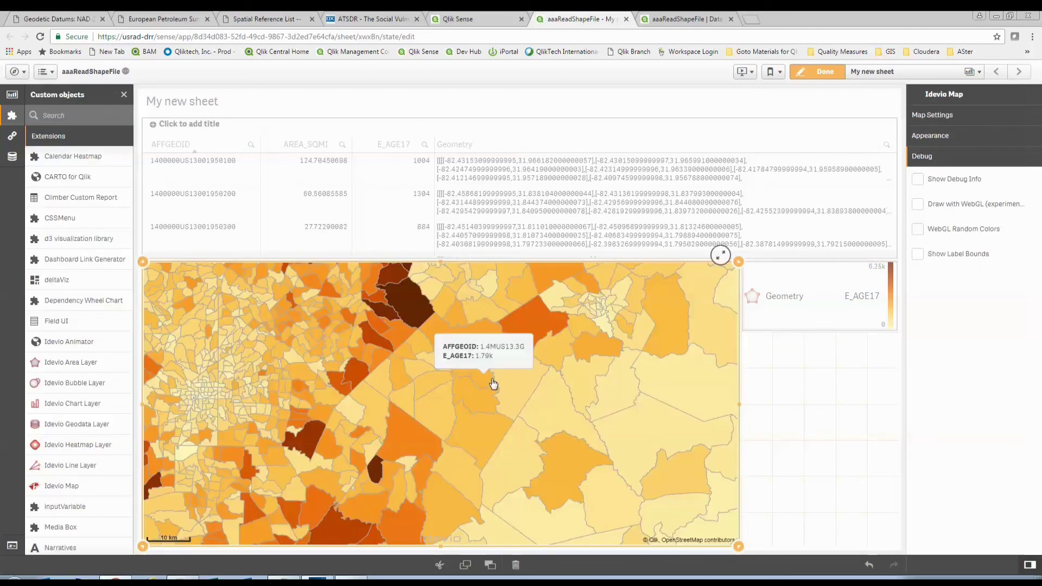
drag(367, 362, 575, 437)
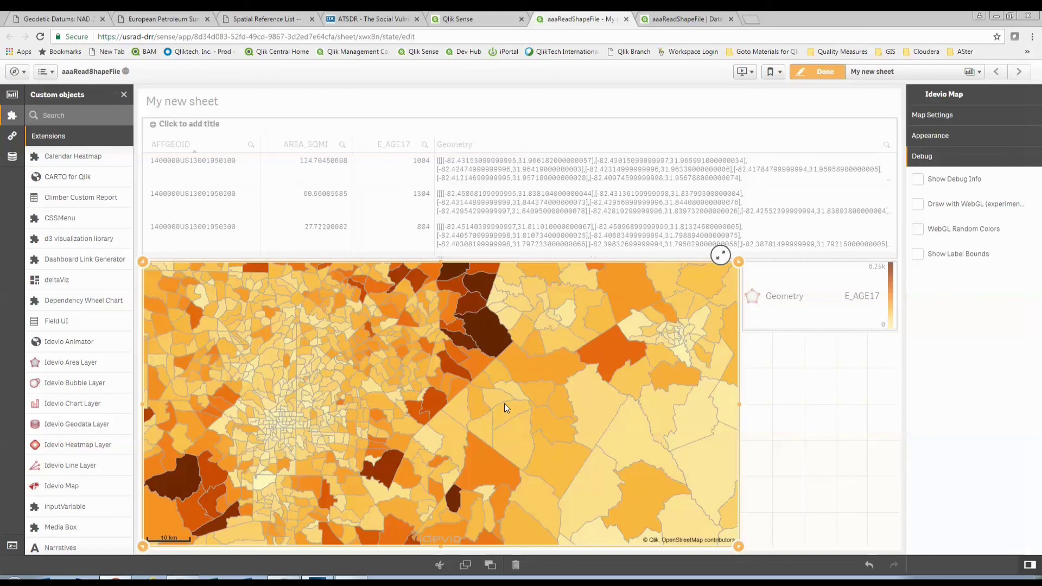
mouse_move(503, 403)
mouse_down()
mouse_move(588, 428)
mouse_move(522, 395)
mouse_up()
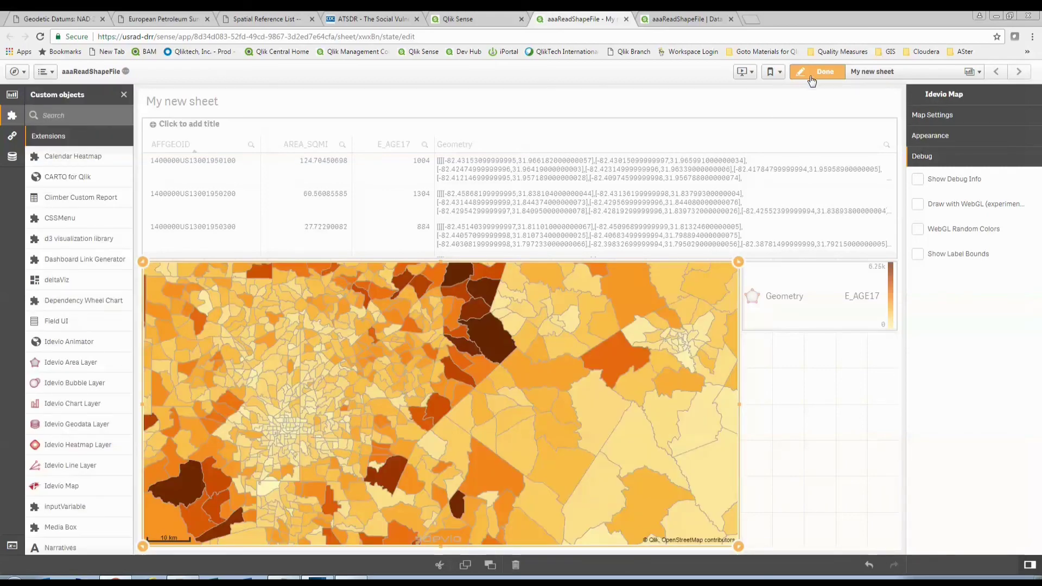
click(812, 81)
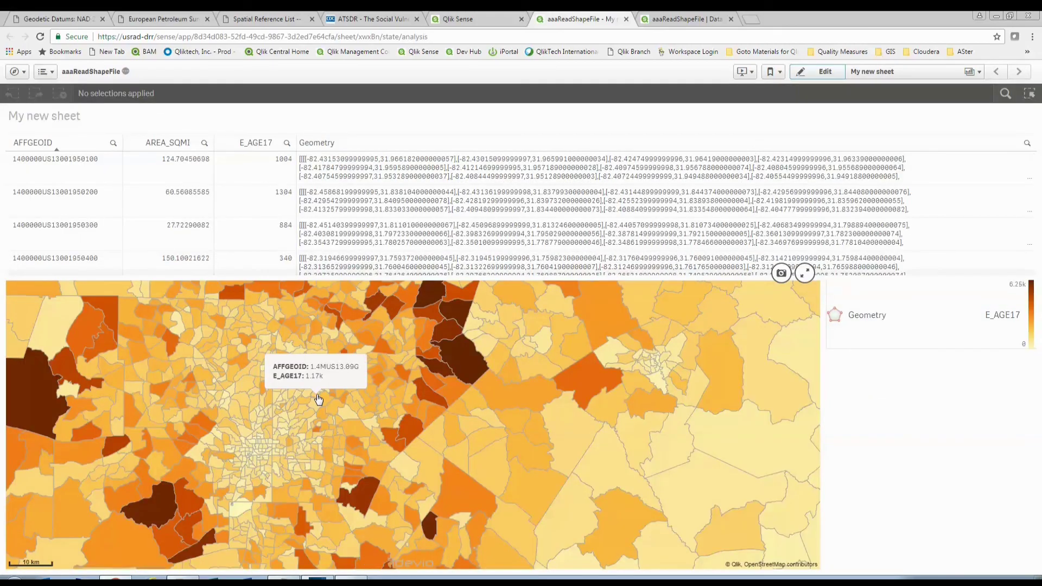
Zoom the map out to show census tracts across all of Georgia
scroll(319, 400, down, 2)
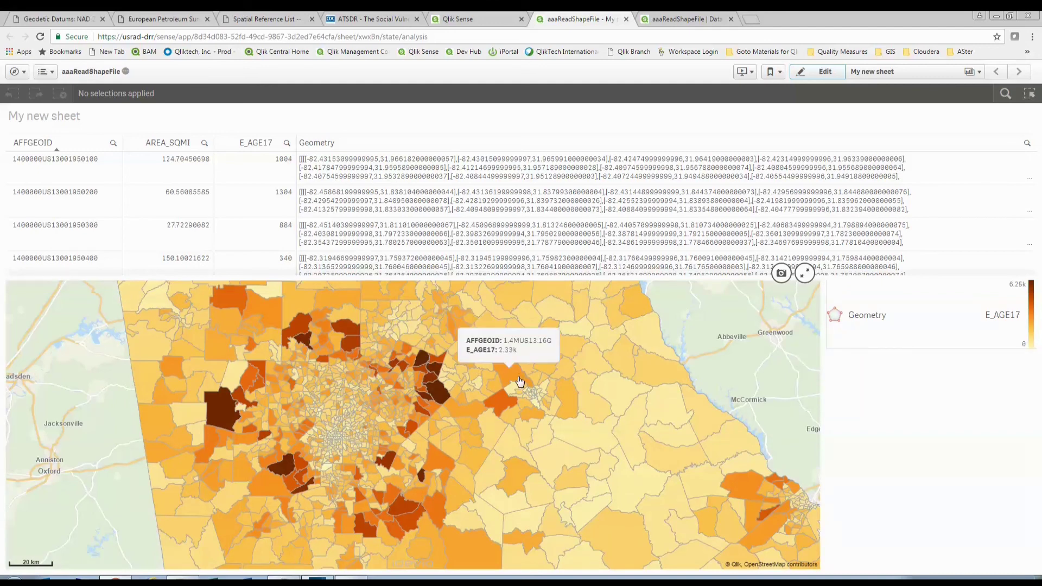
scroll(590, 441, down, 2)
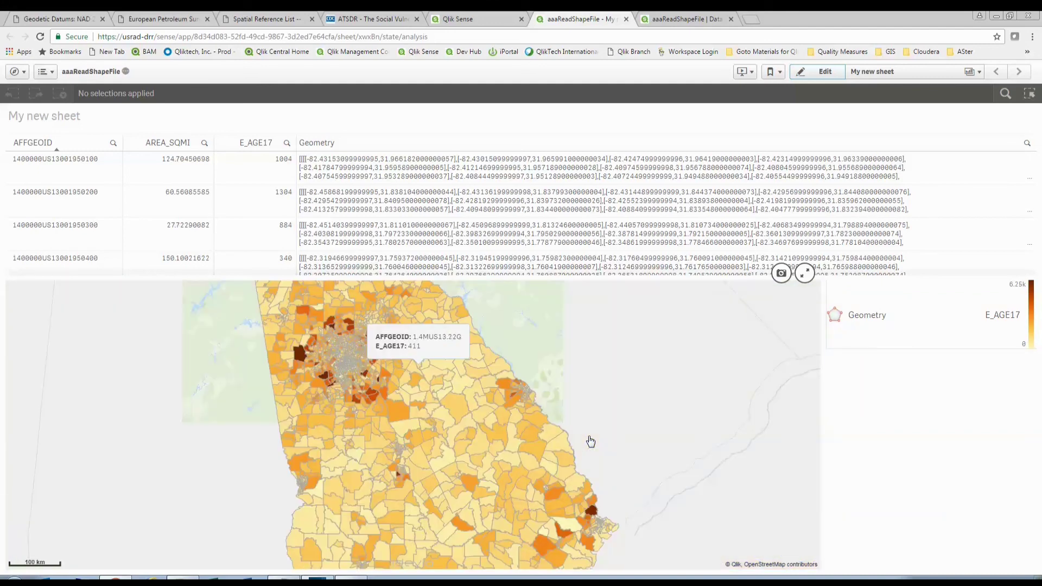